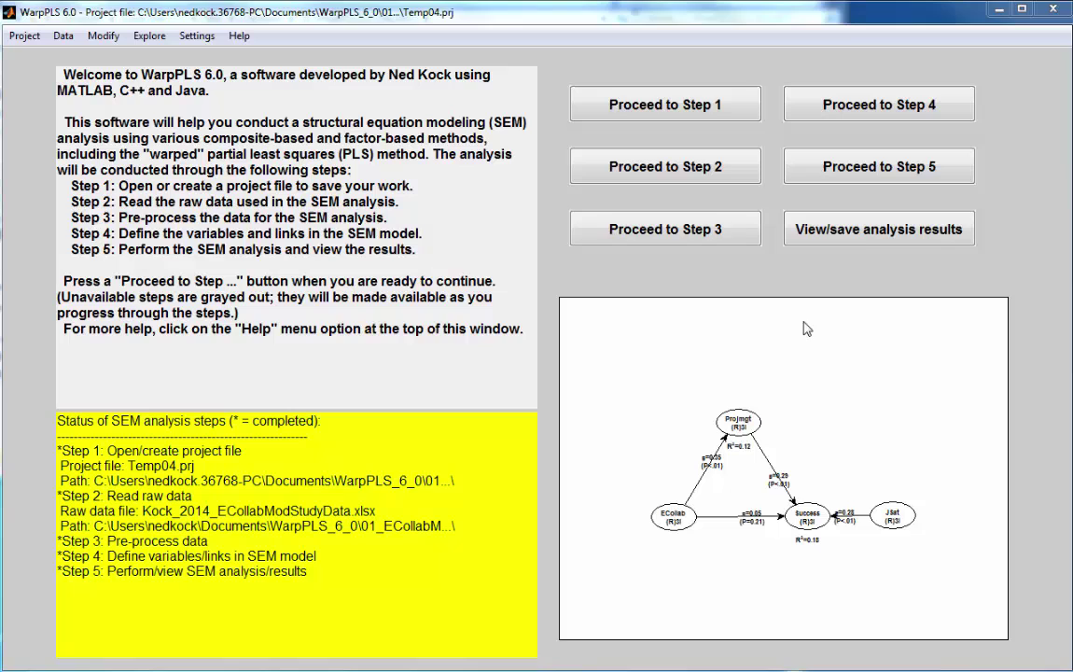
Open the estimated model results and place that window on the right side of the screen
left_click(860, 237)
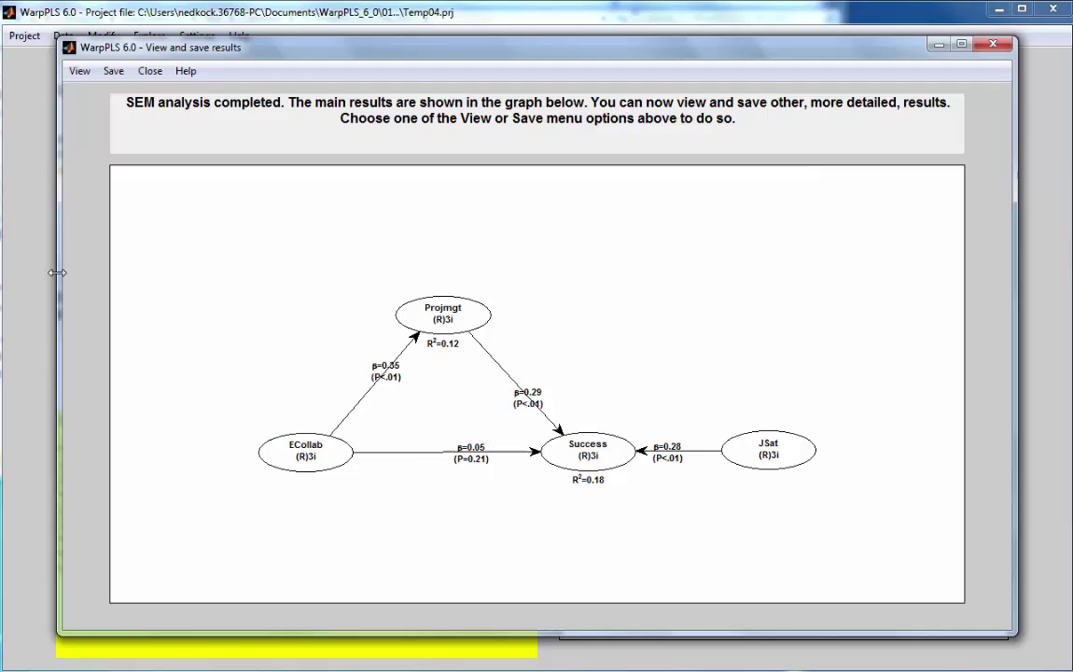
left_click_drag(65, 276, 574, 283)
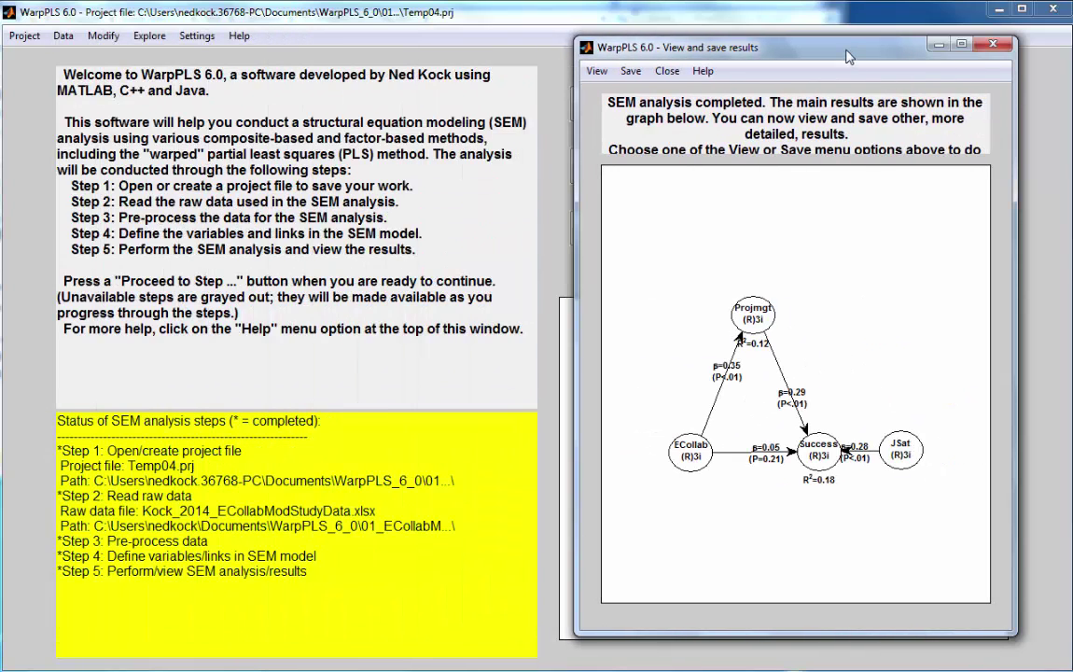
left_click_drag(766, 48, 814, 50)
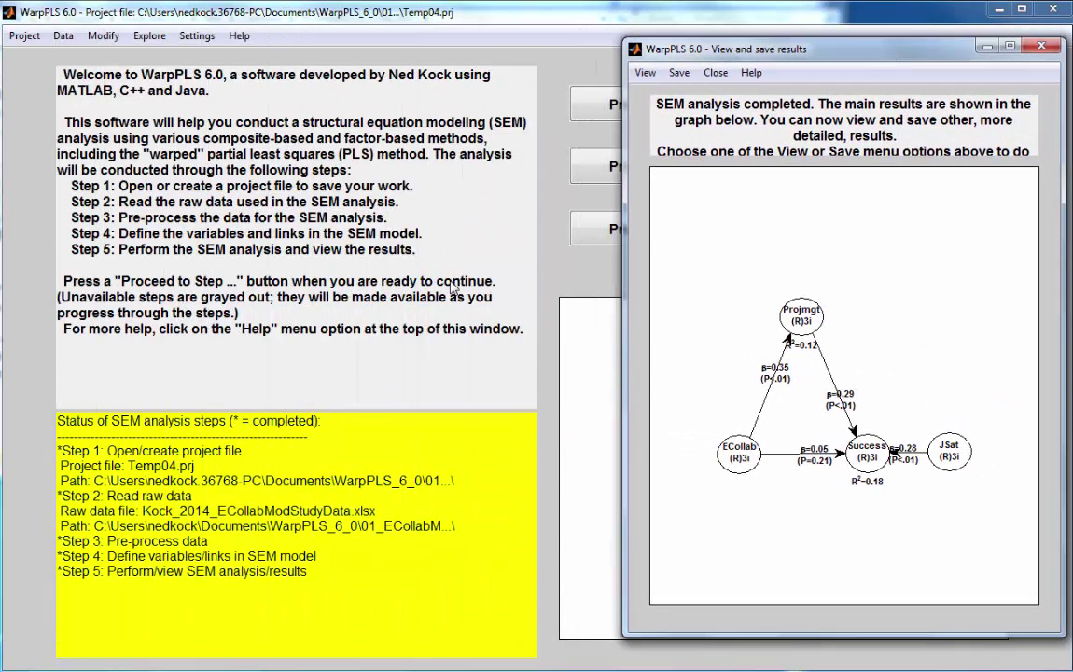
Open Explore full latent growth and bring its narrowed window fully on screen
left_click(149, 35)
left_click(170, 111)
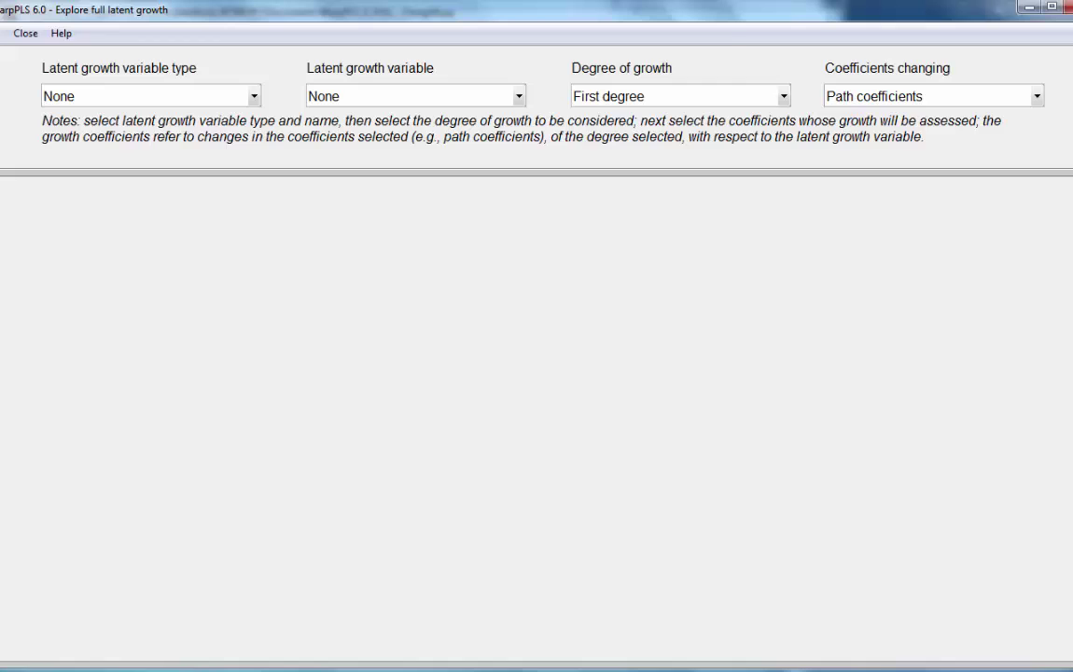
left_click_drag(0, 129, 3, 129)
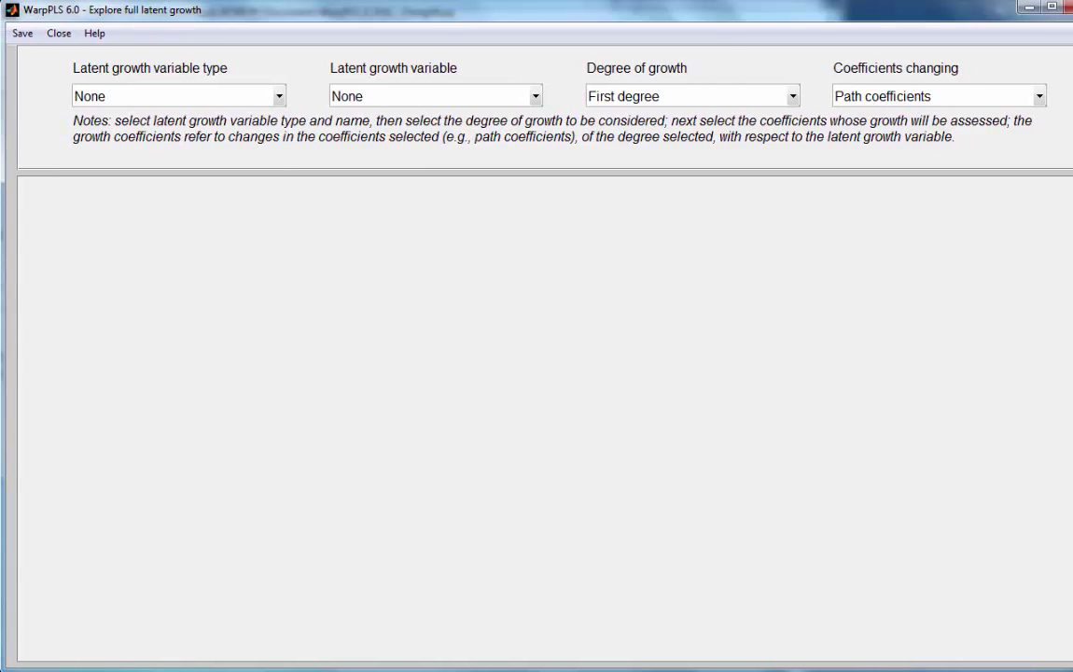
left_click_drag(1071, 197, 746, 186)
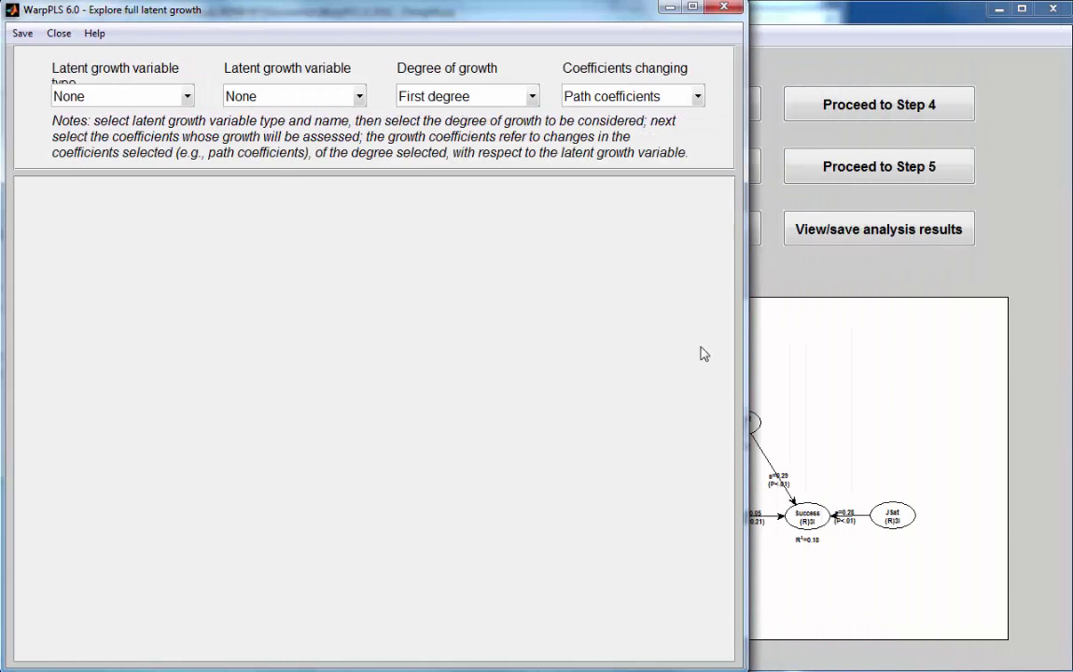
Switch between the model results, latent growth and main project windows to check their layout
mouse_move(234, 668)
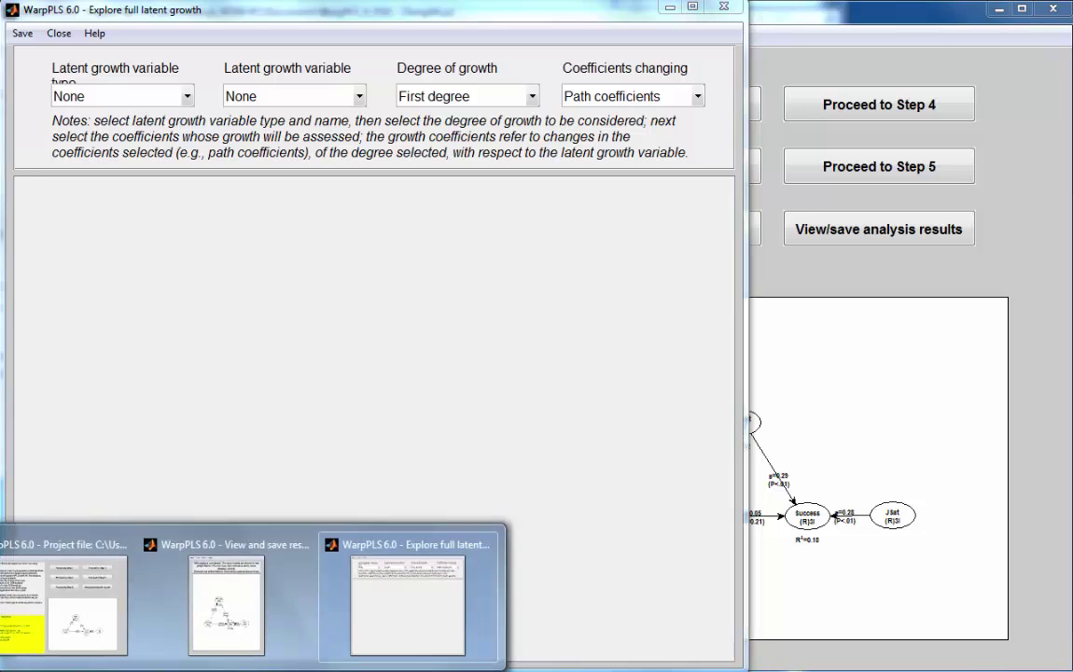
left_click(247, 634)
left_click(491, 9)
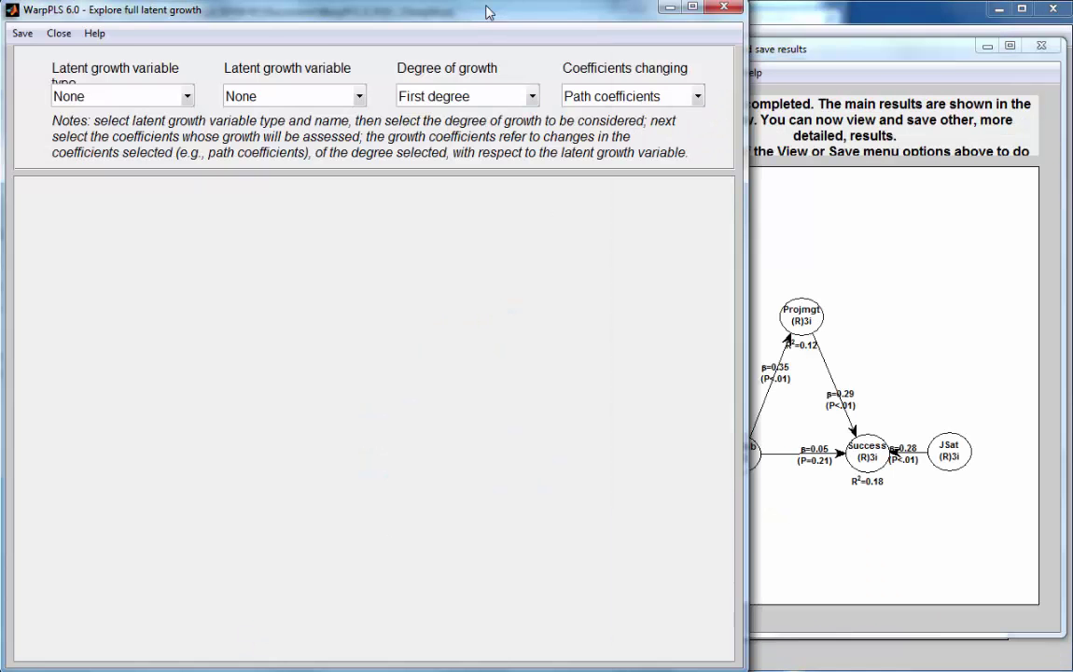
left_click(721, 9)
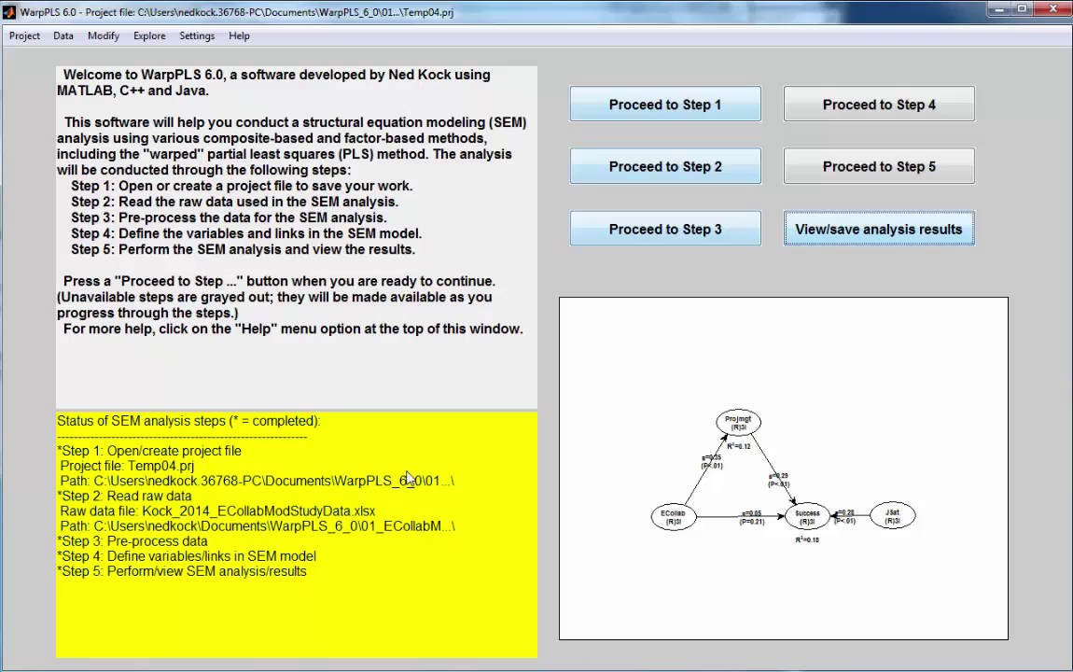
mouse_move(233, 668)
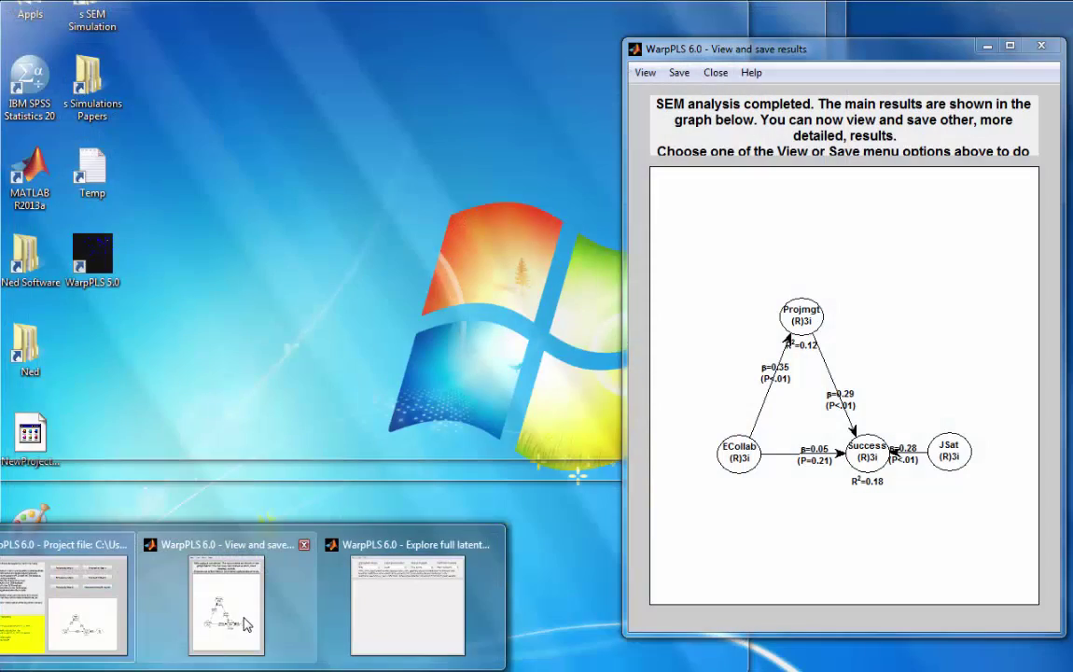
left_click(243, 623)
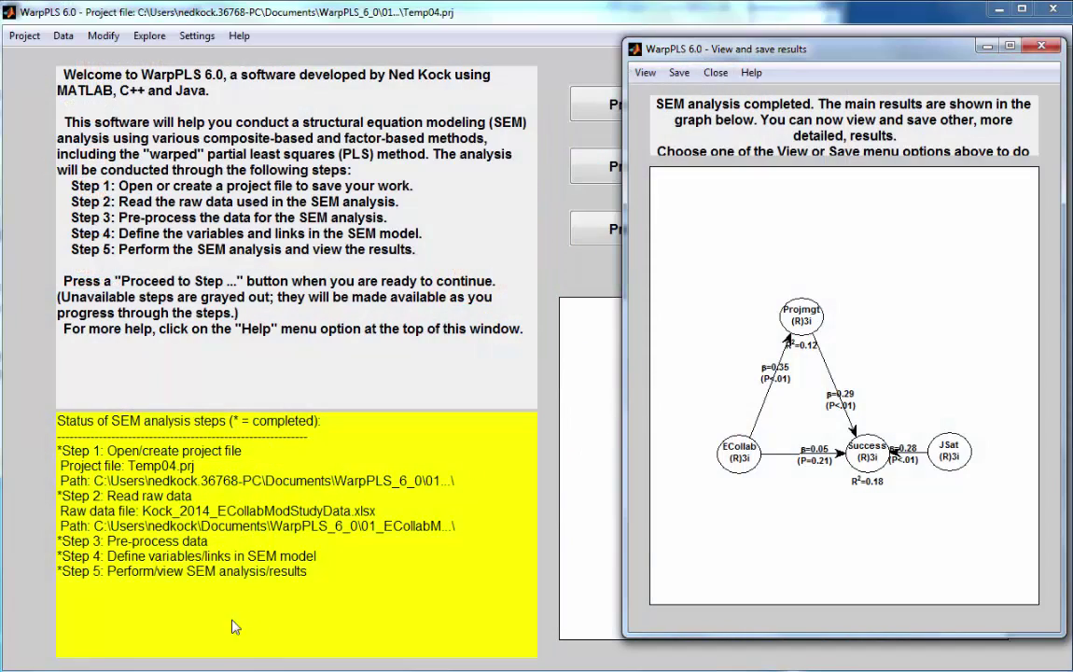
mouse_move(233, 668)
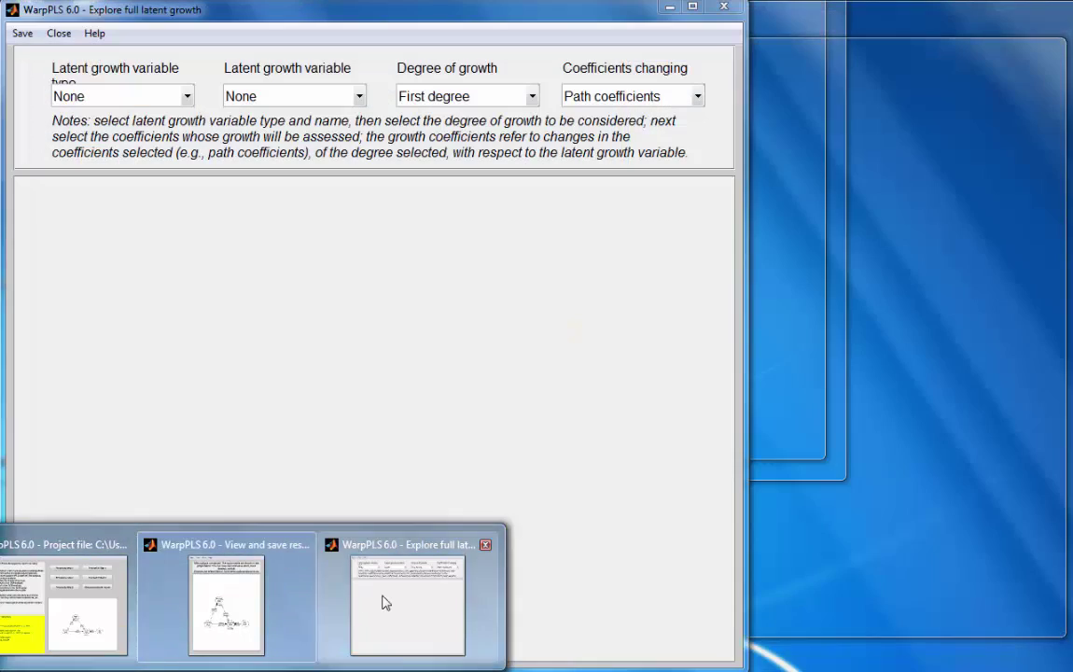
left_click(383, 600)
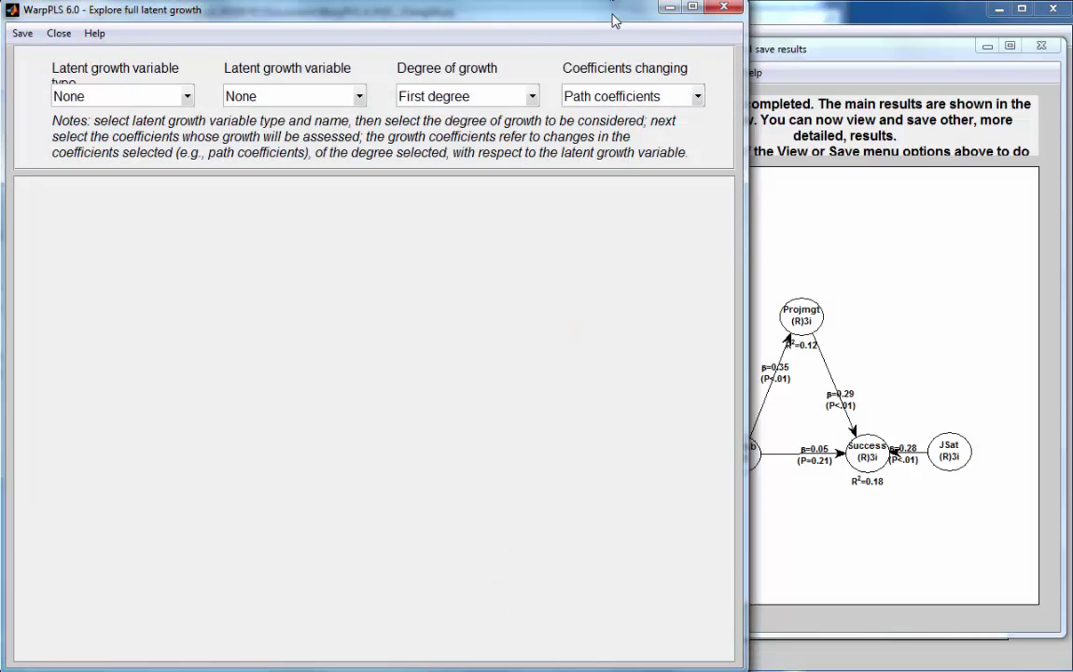
Adjust the latent growth window width and shift the model results window right to sit beside it
left_click_drag(746, 151, 696, 151)
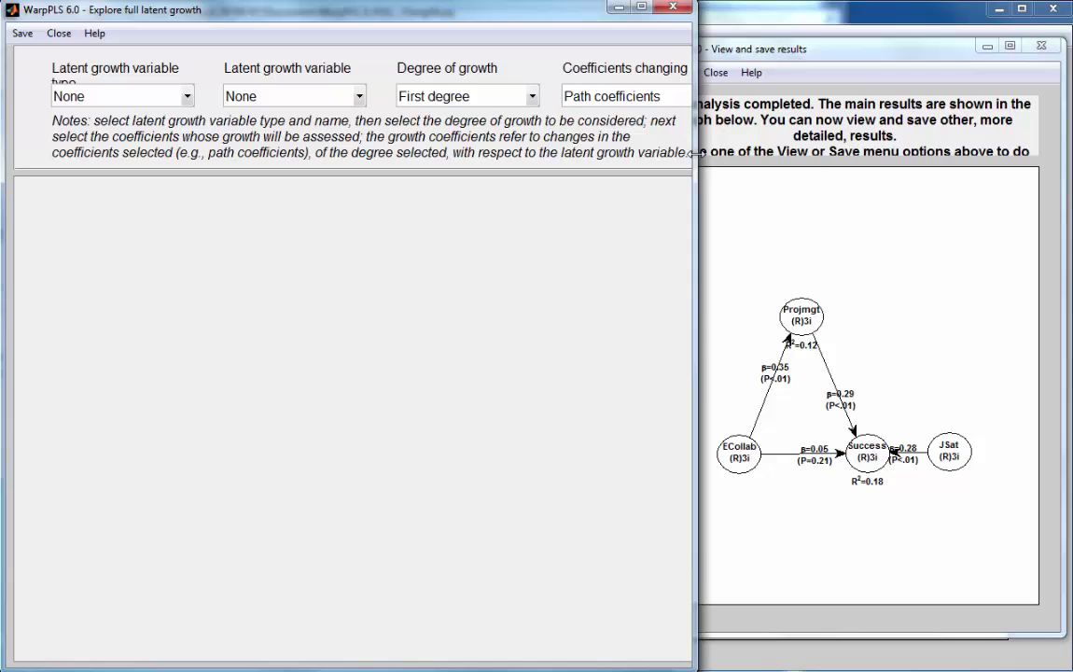
left_click(852, 56)
left_click_drag(851, 56, 921, 64)
left_click(545, 6)
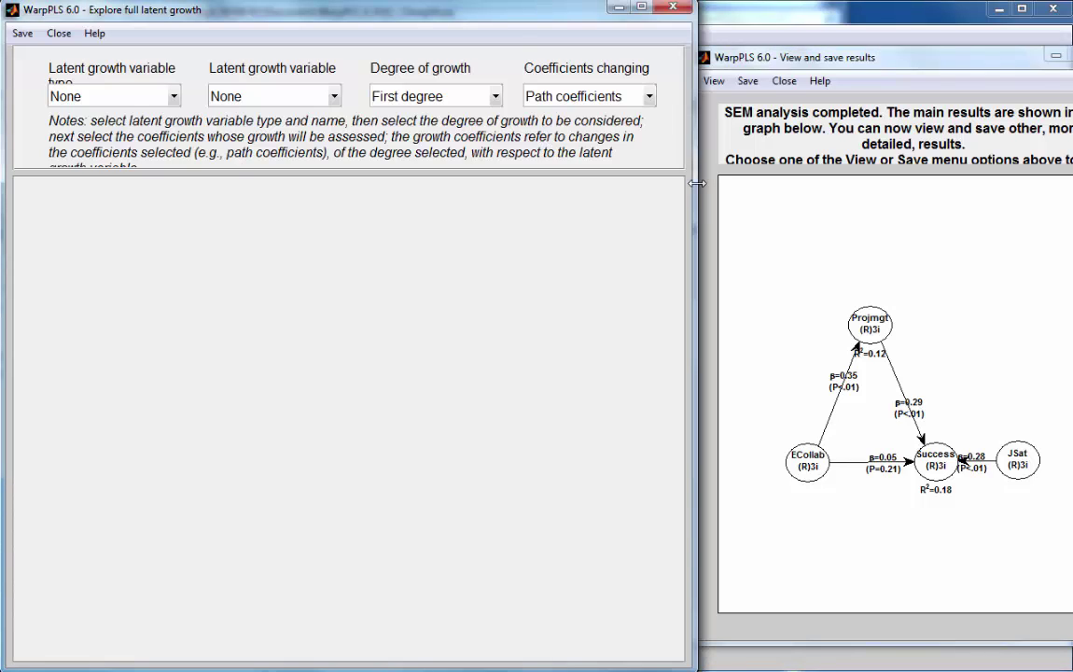
left_click_drag(695, 185, 711, 185)
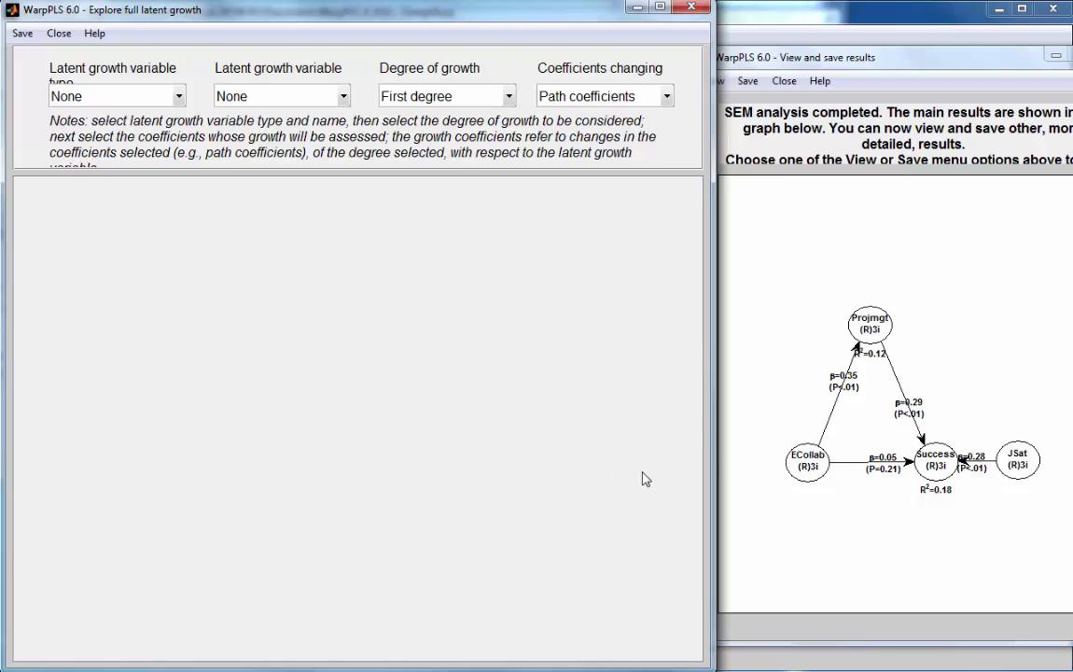
left_click_drag(711, 427, 752, 428)
left_click_drag(917, 65, 934, 67)
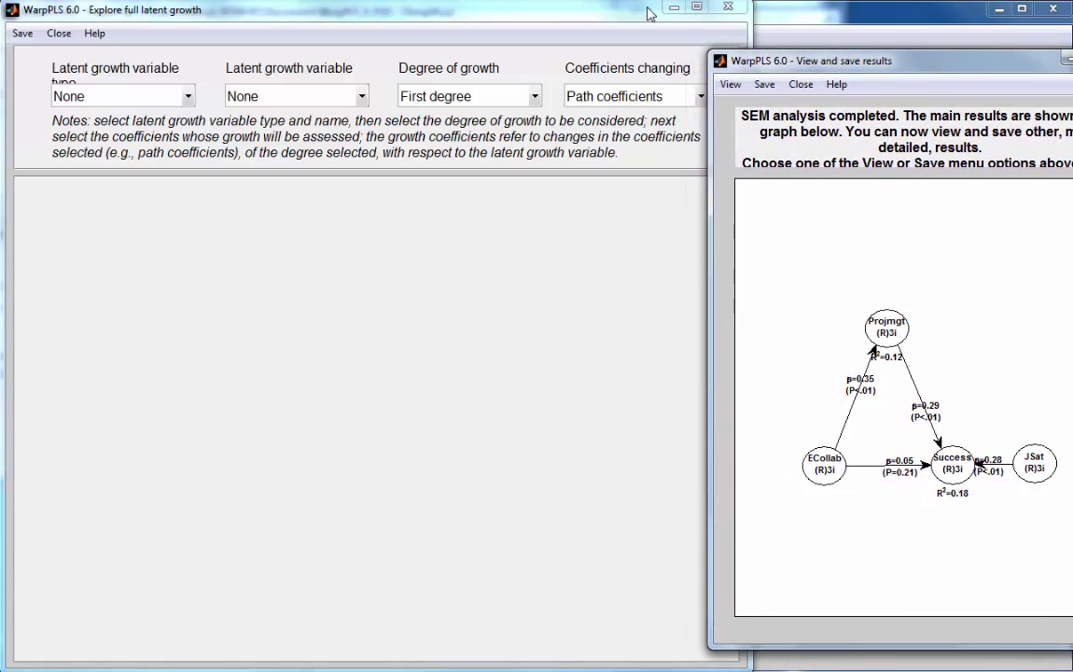
left_click(548, 10)
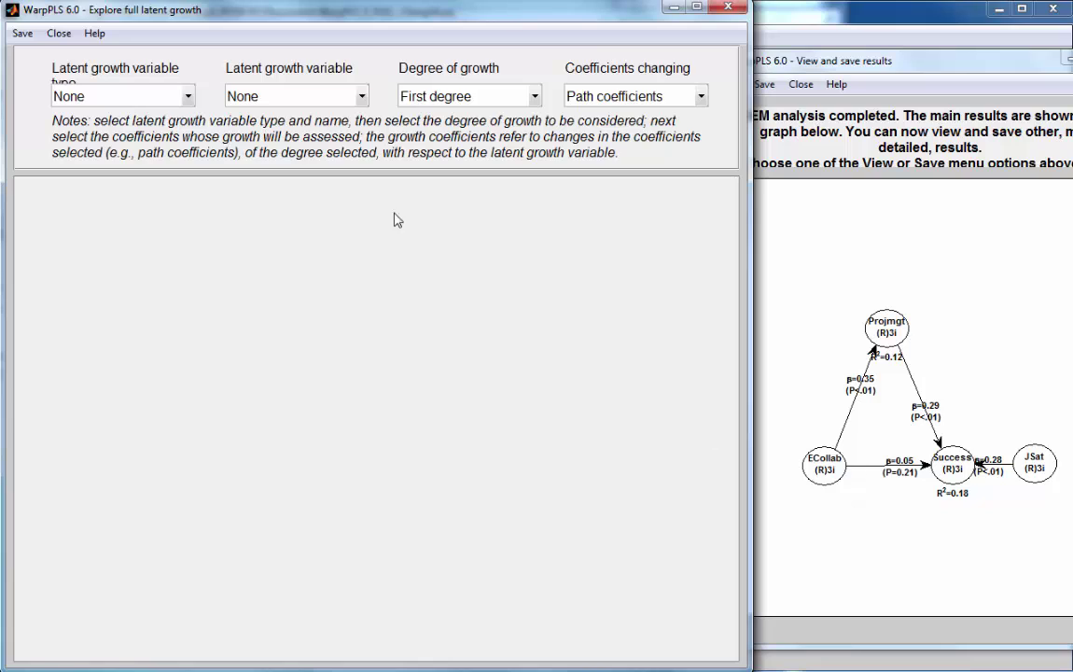
Use Latent variable type with ECollab as the growth variable, and review the Success coefficients 0.270, 0.439, 0.102
left_click(168, 94)
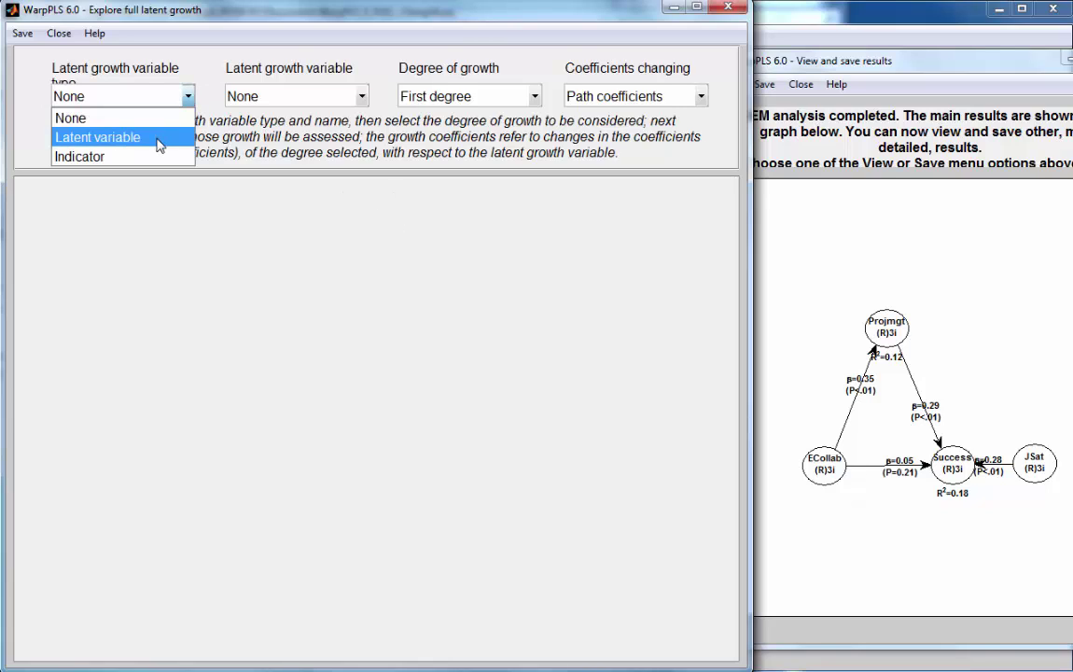
left_click(158, 138)
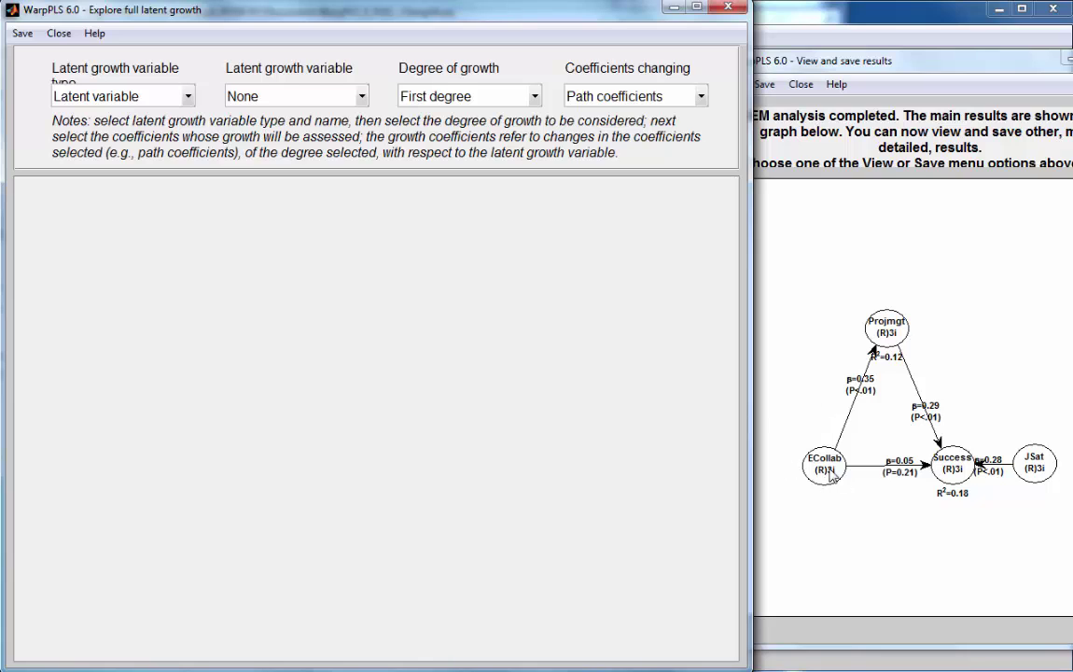
left_click(324, 93)
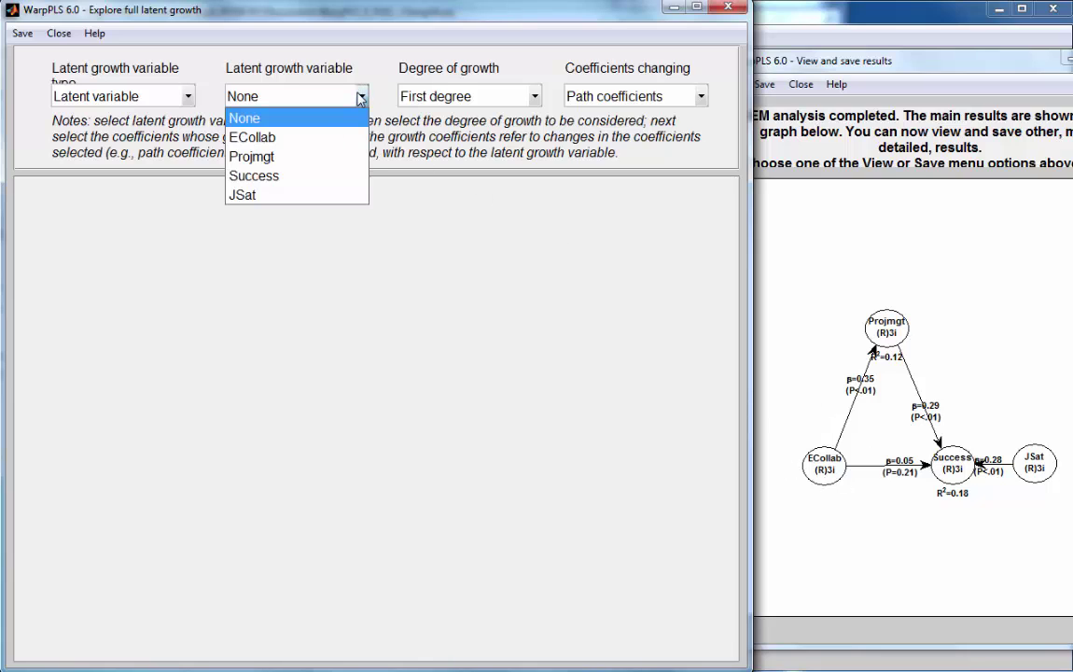
left_click(311, 145)
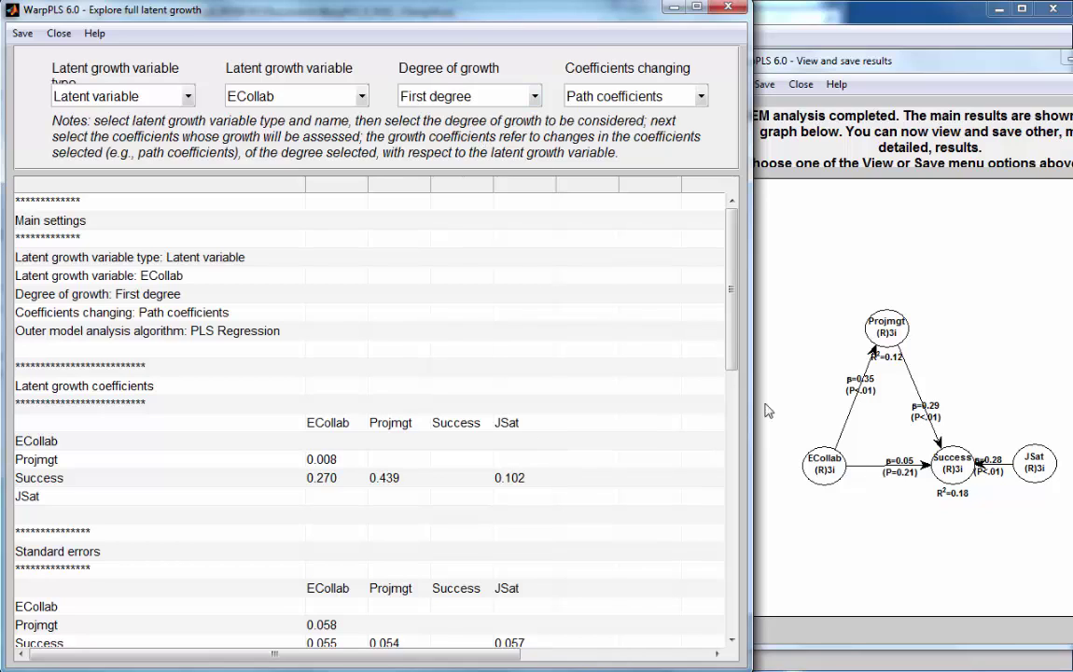
scroll(659, 255, "down", 1)
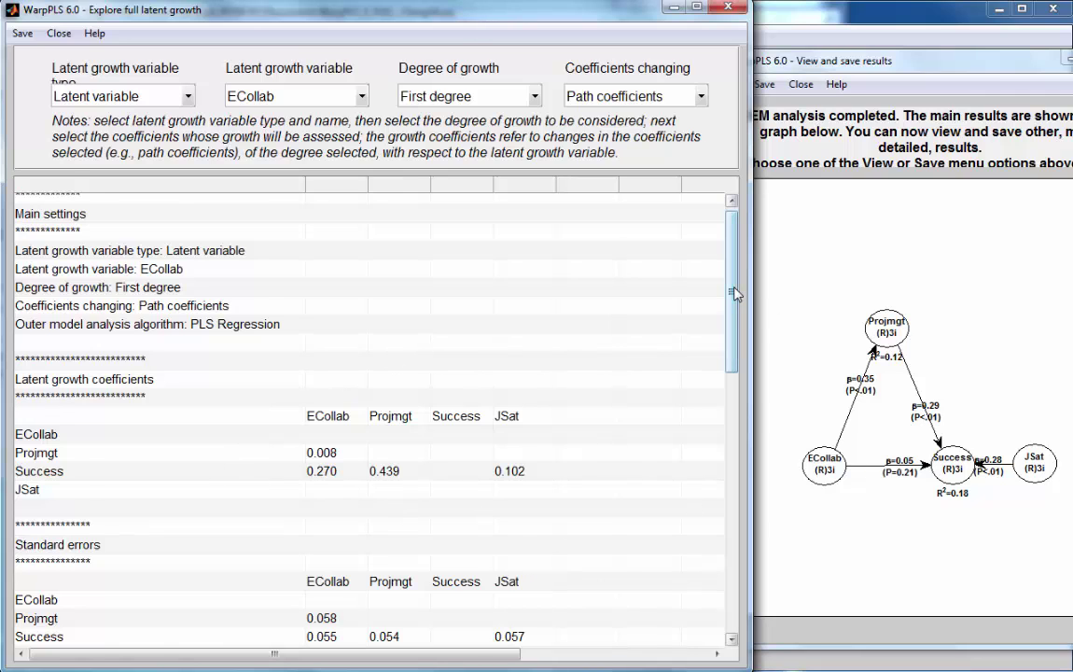
left_click_drag(735, 295, 733, 334)
scroll(733, 334, "down", 2)
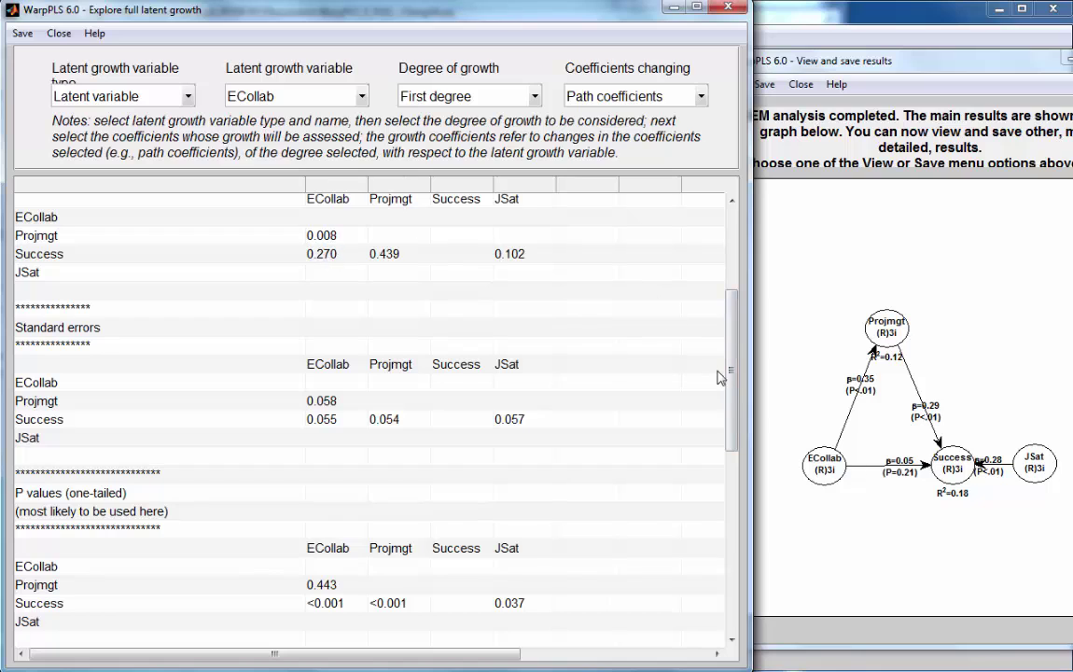
left_click_drag(733, 388, 734, 380)
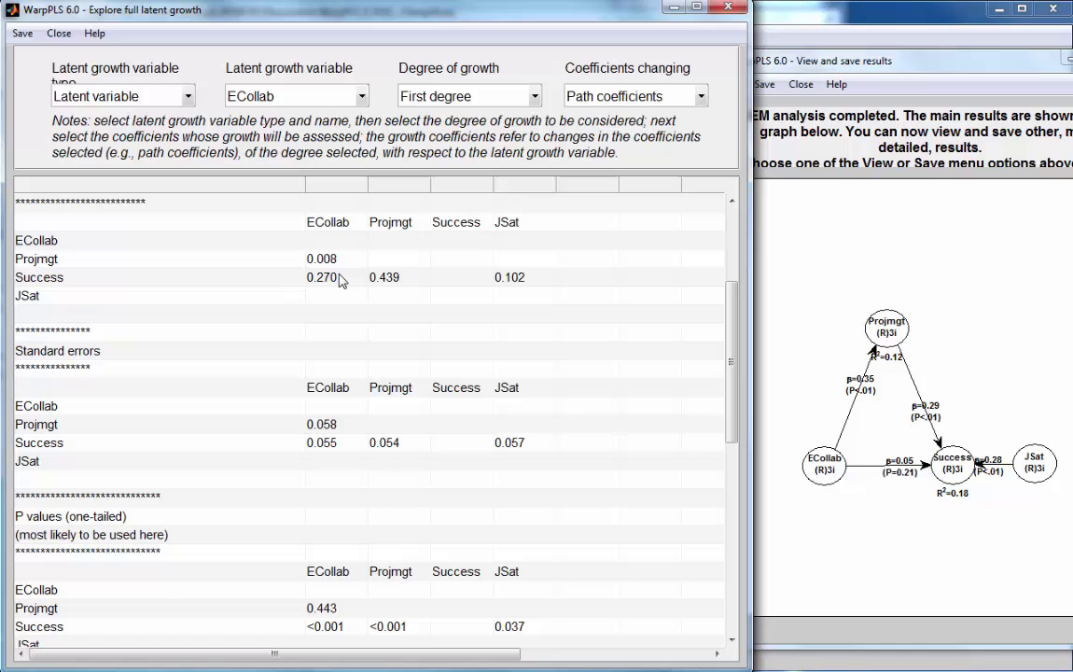
left_click(342, 277)
Change Degree of growth to Second degree and review the updated coefficients -0.205, -0.100, 0.064
left_click(535, 98)
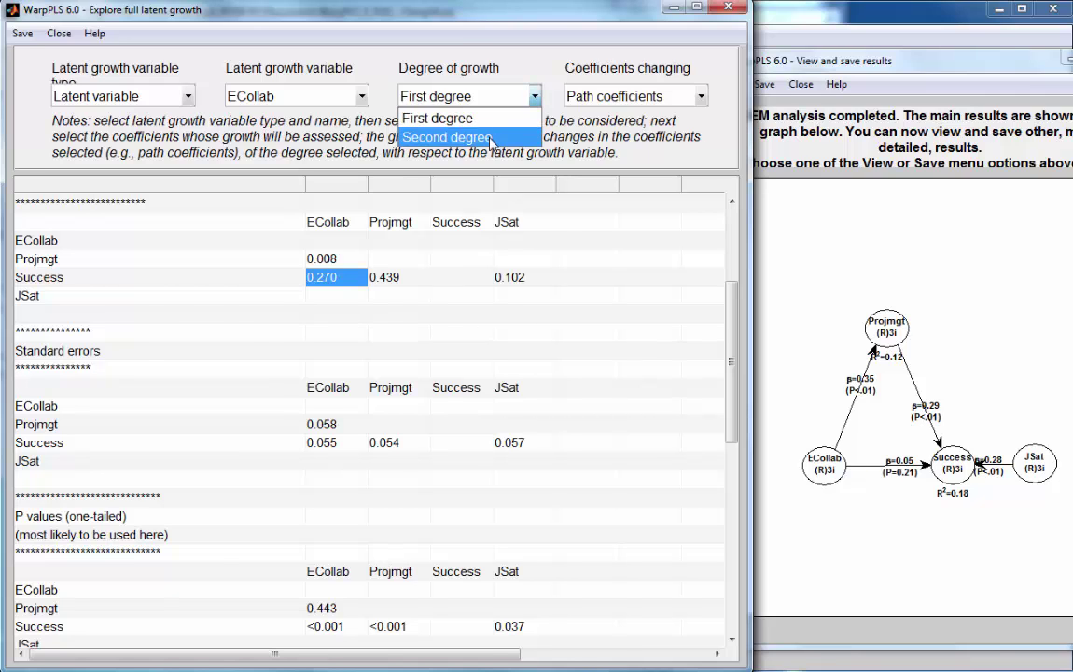
left_click(448, 136)
scroll(737, 346, "down", 3)
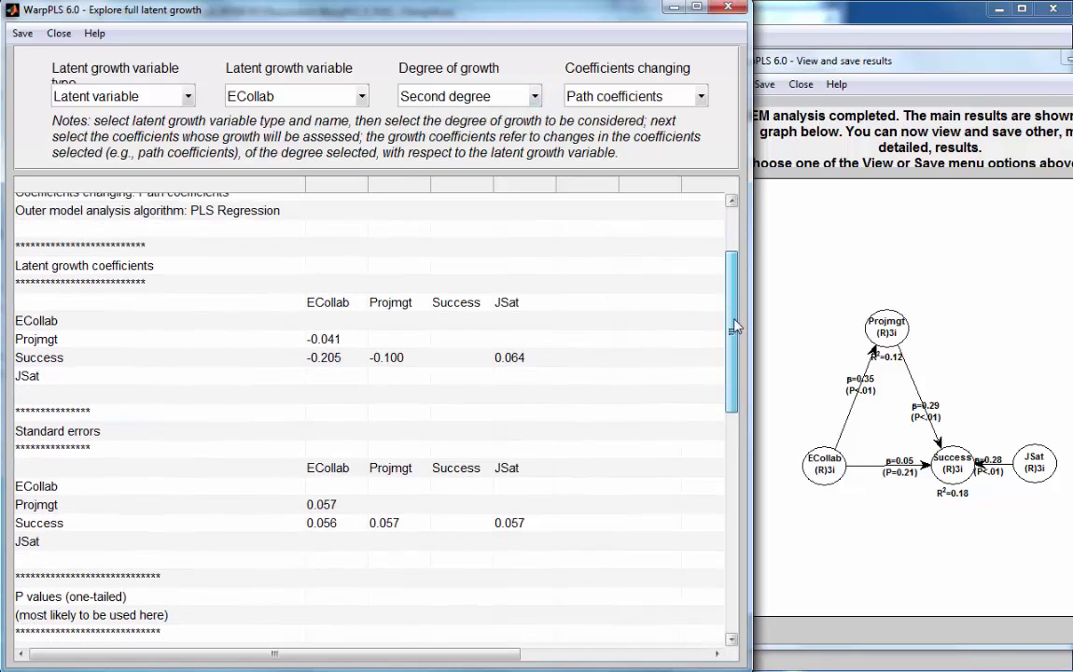
scroll(735, 345, "down", 1)
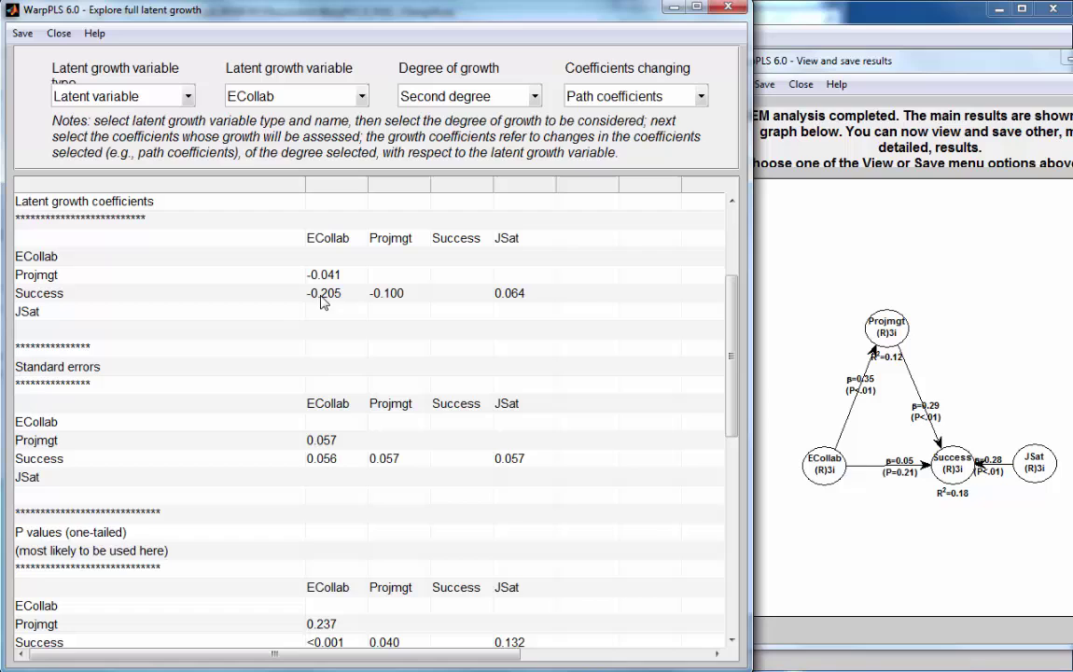
scroll(656, 301, "down", 3)
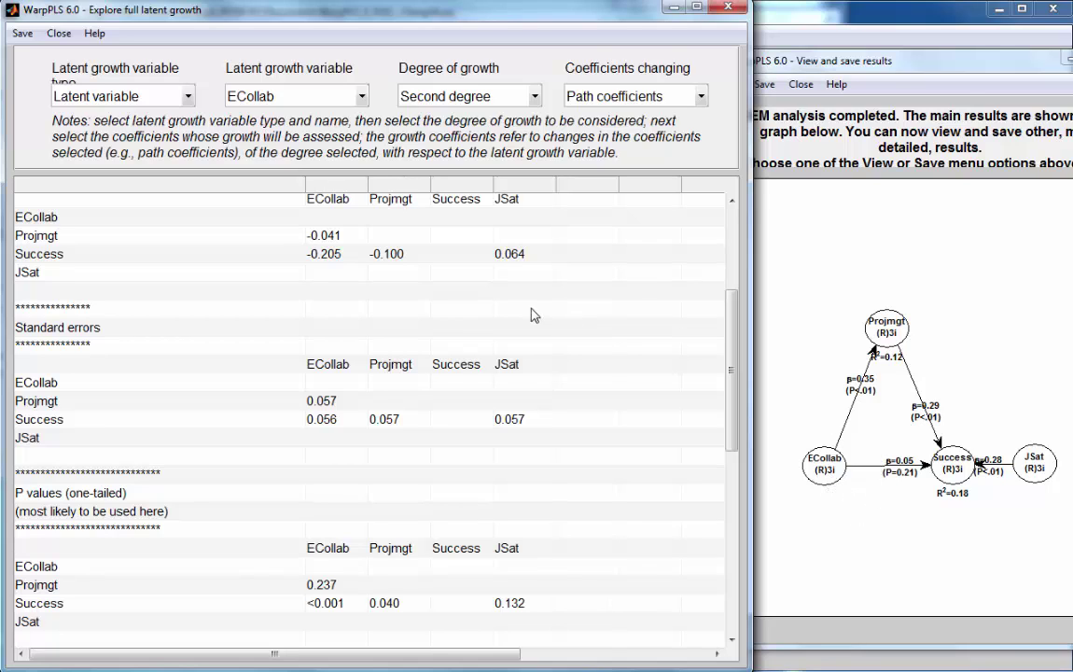
Set Degree of growth back to First degree and select the 0.439 Projmgt coefficient
left_click(478, 97)
left_click(495, 114)
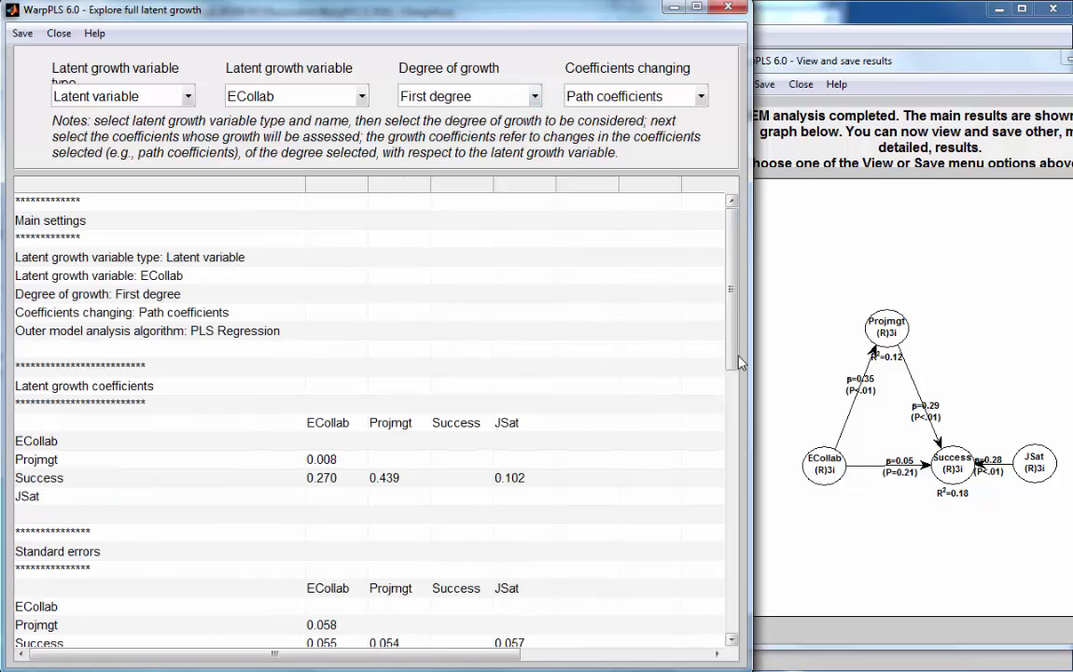
scroll(655, 317, "down", 4)
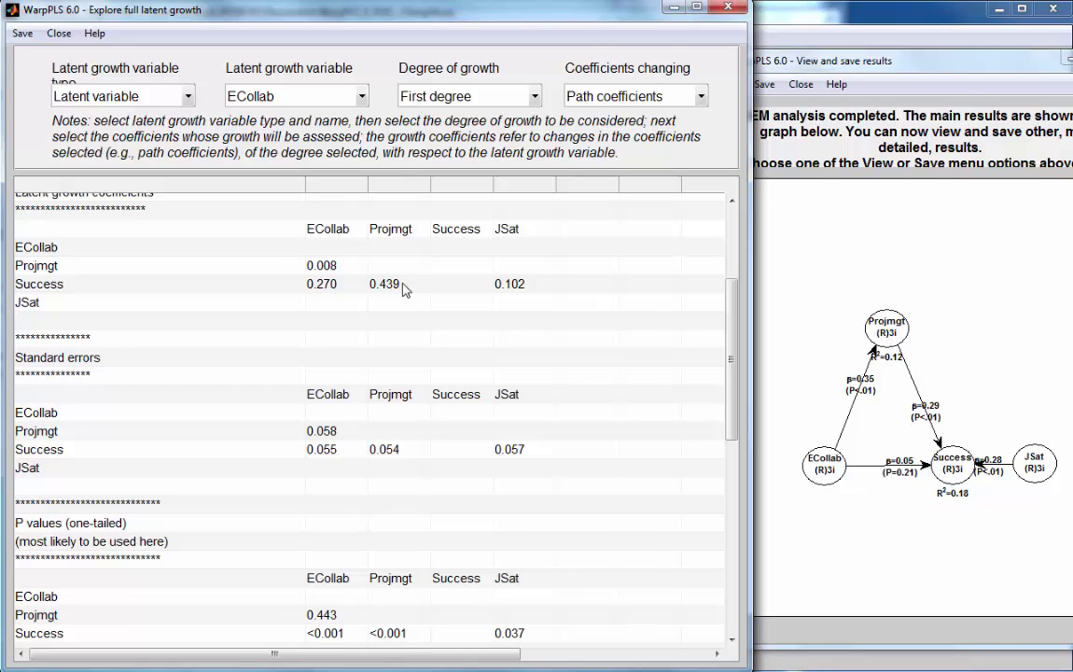
left_click(403, 291)
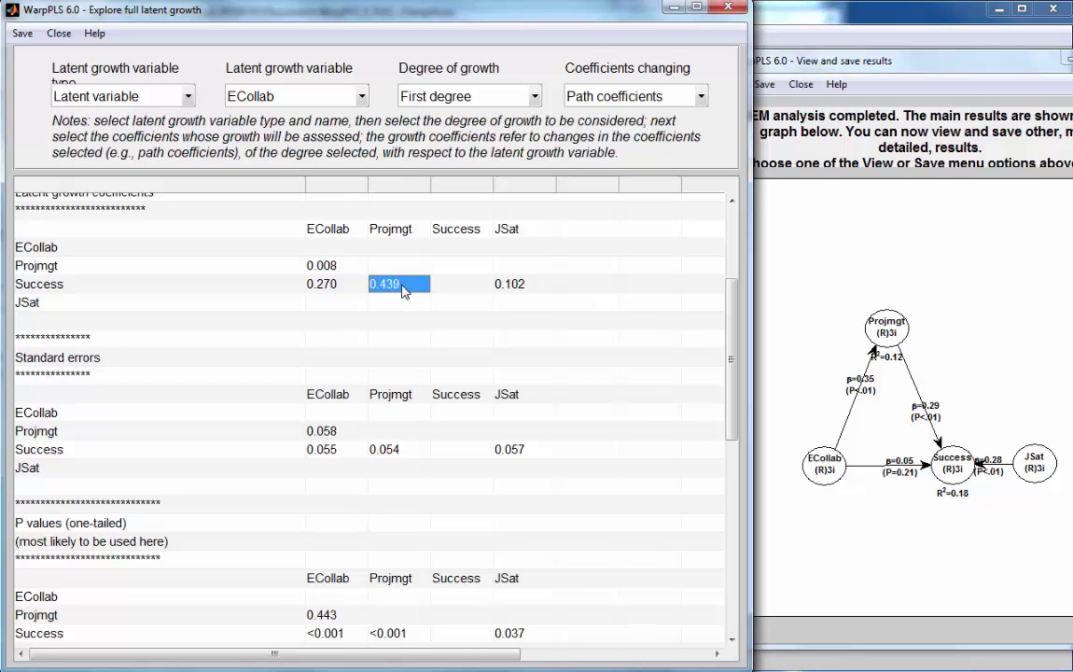
Close the latent growth and SEM results, then reopen the SEM model editor at Step 4
left_click(729, 12)
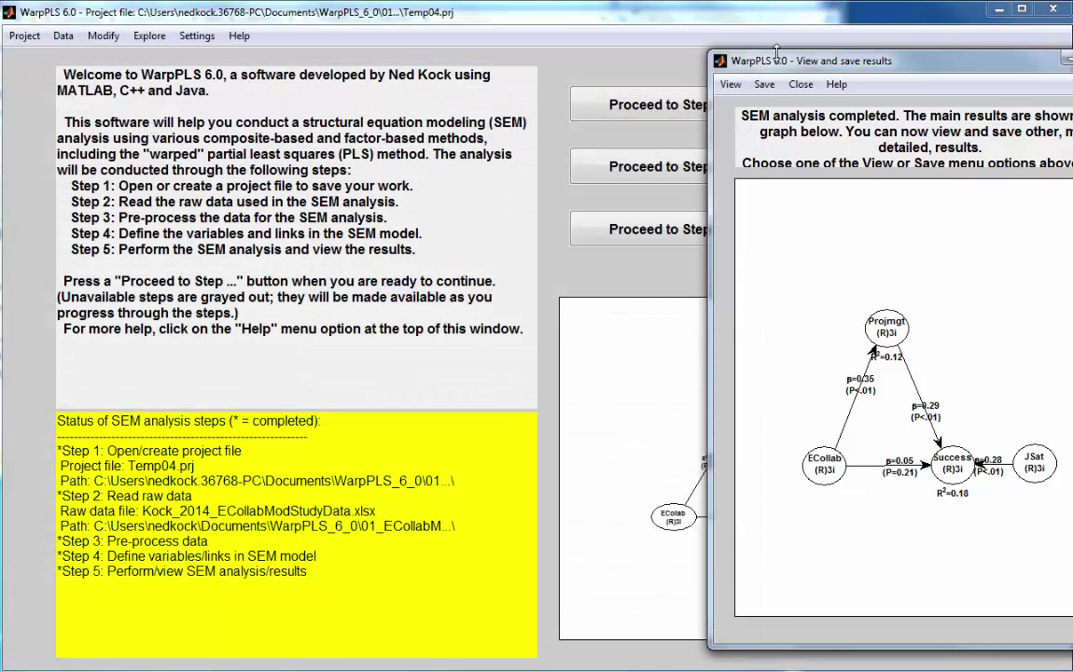
left_click_drag(722, 68, 586, 70)
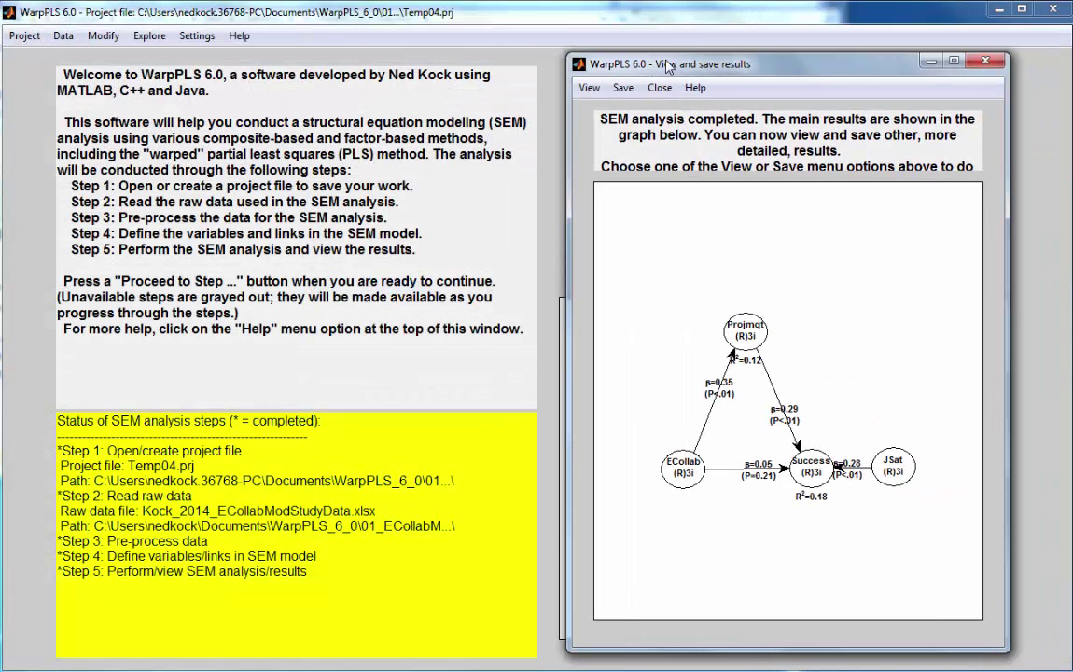
left_click(989, 61)
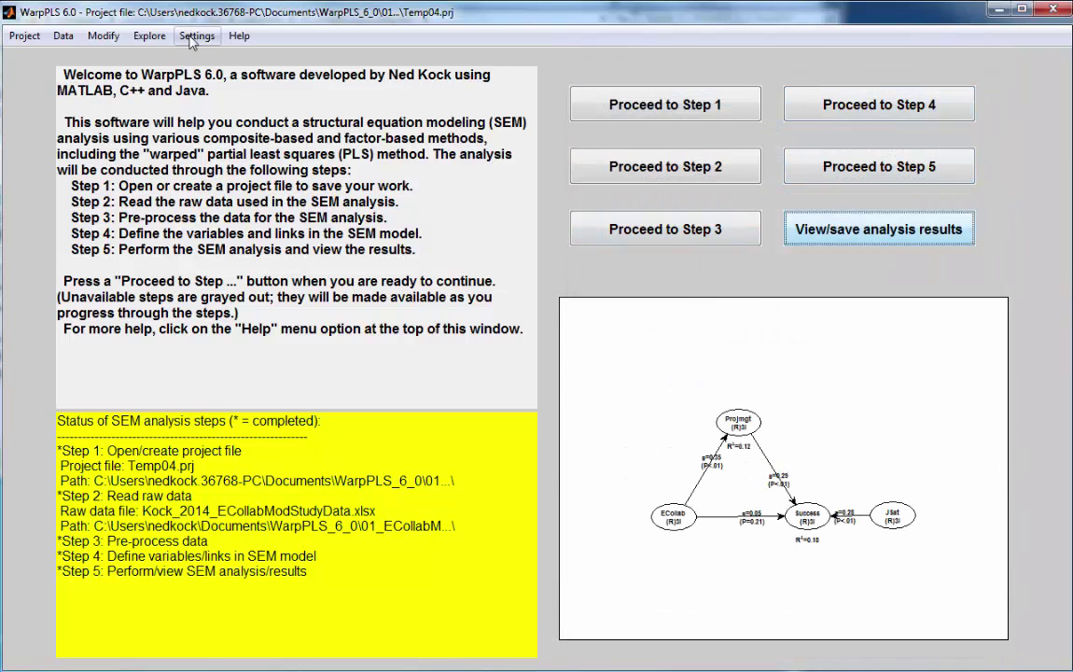
left_click(800, 100)
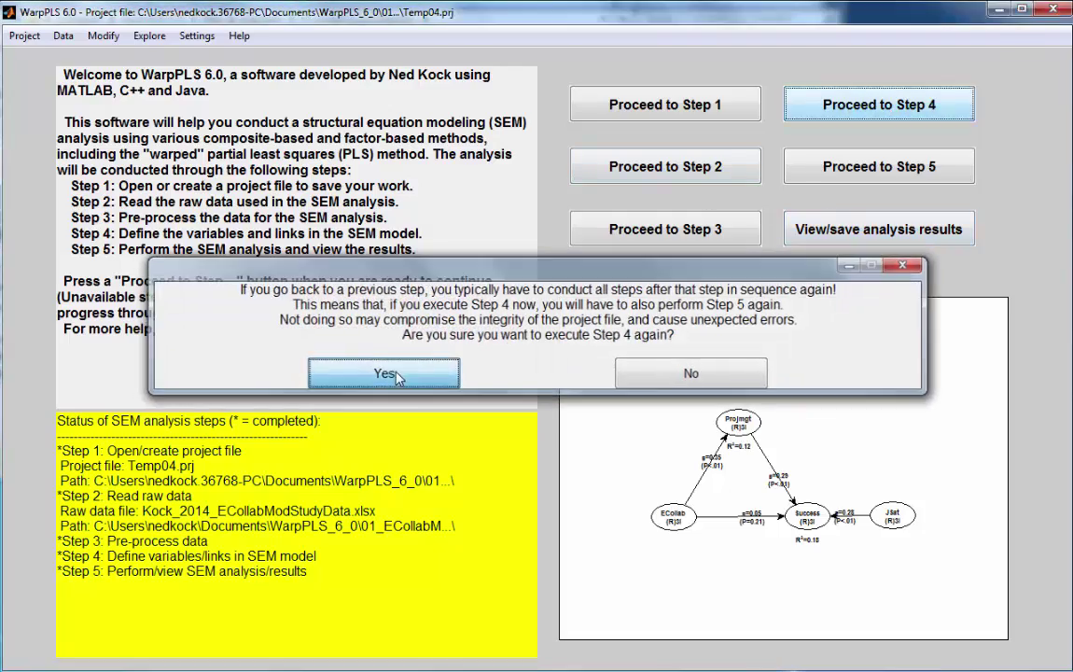
left_click(422, 381)
left_click(701, 243)
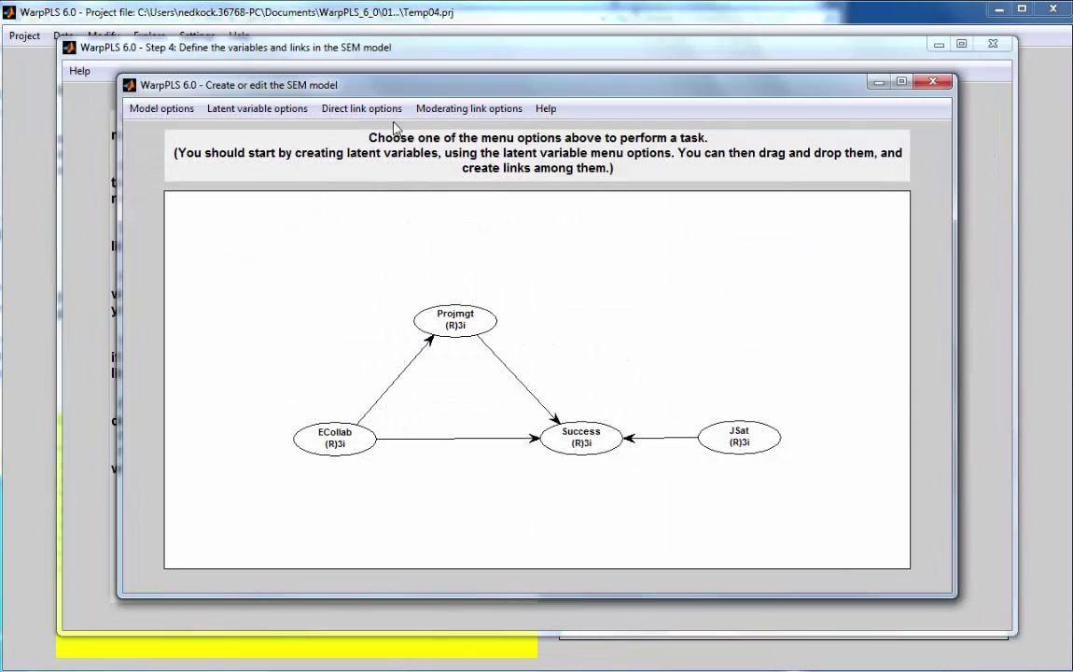
Add ECollab as a moderator of the Projmgt→Success link and save the model
left_click(469, 108)
left_click(457, 130)
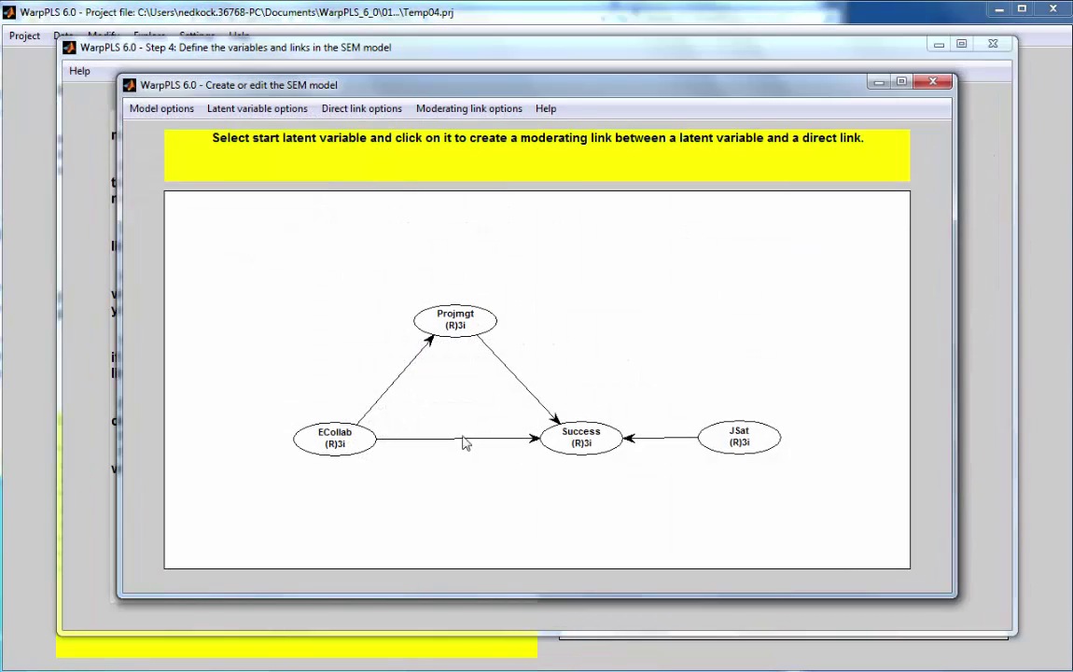
left_click(350, 448)
left_click(519, 379)
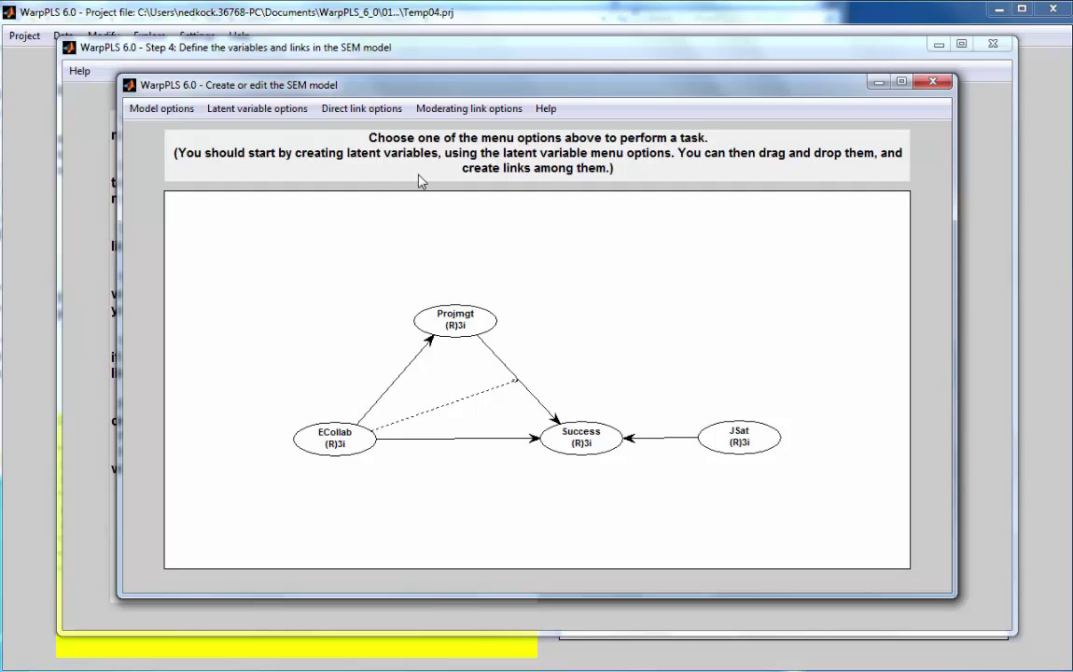
left_click(165, 108)
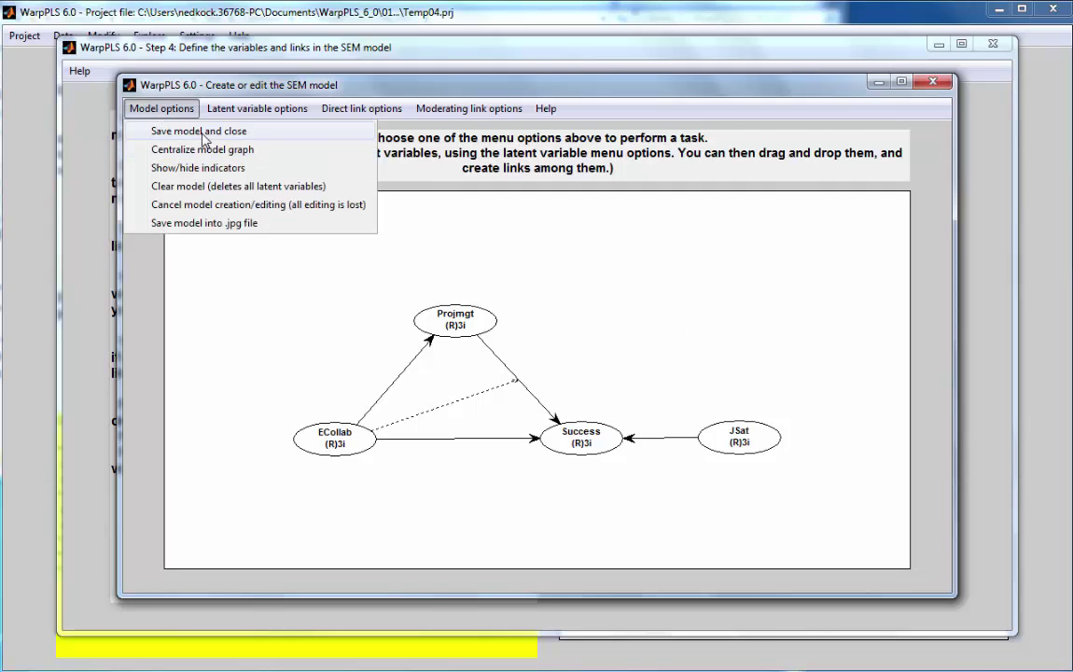
left_click(187, 132)
Switch the ECollab→Success inner model algorithm from Linear to Warp3 and save the settings
left_click(535, 357)
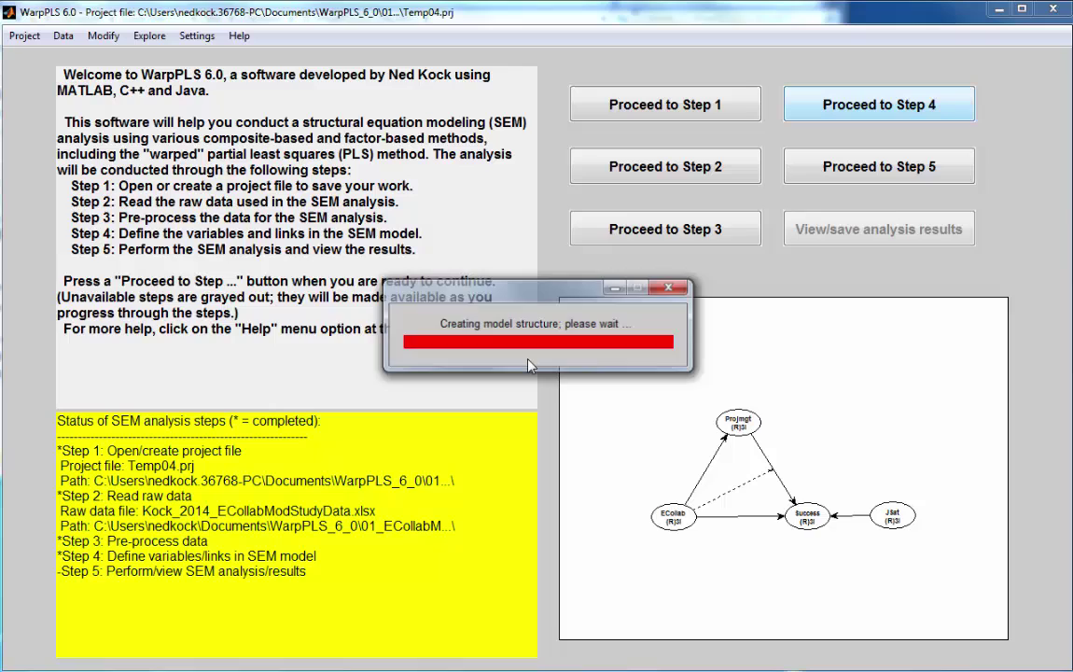
left_click(471, 370)
left_click(194, 36)
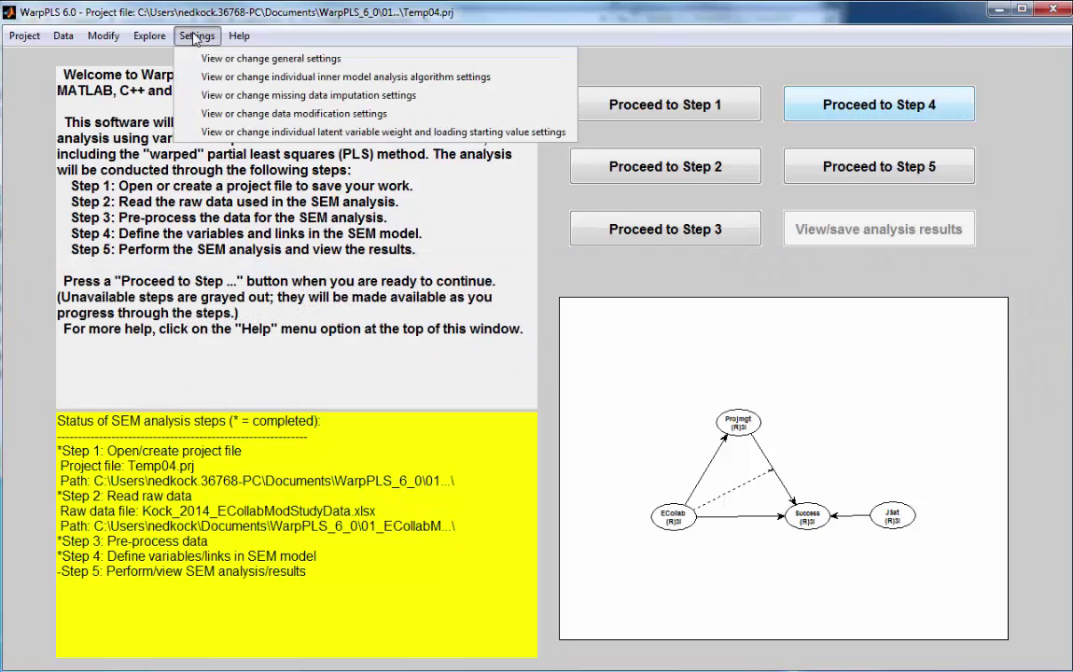
left_click(245, 79)
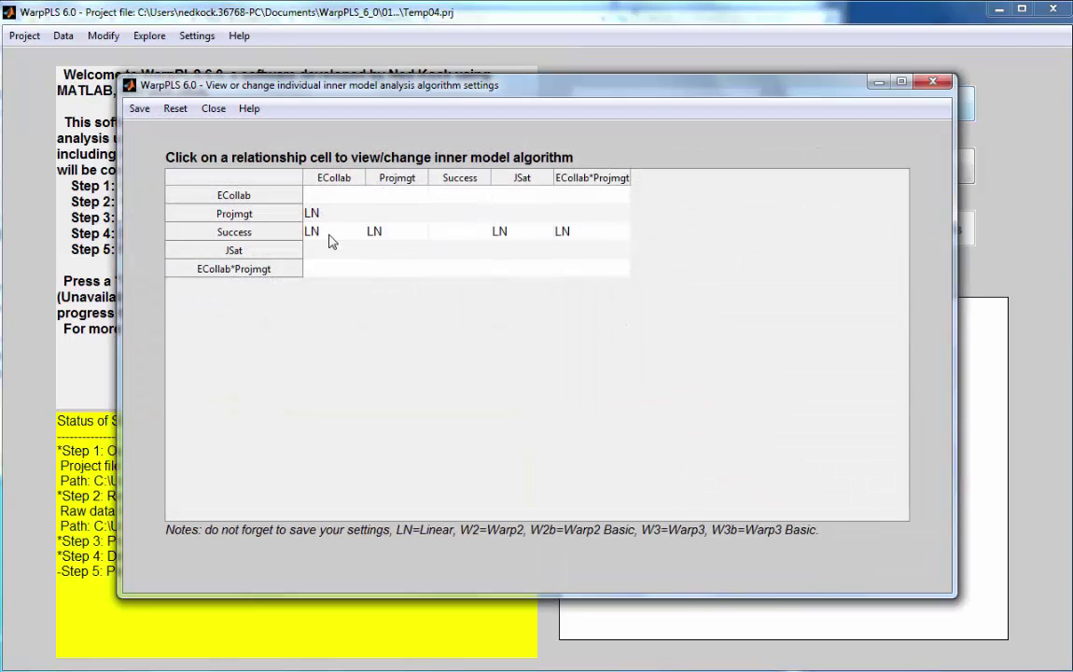
left_click(339, 238)
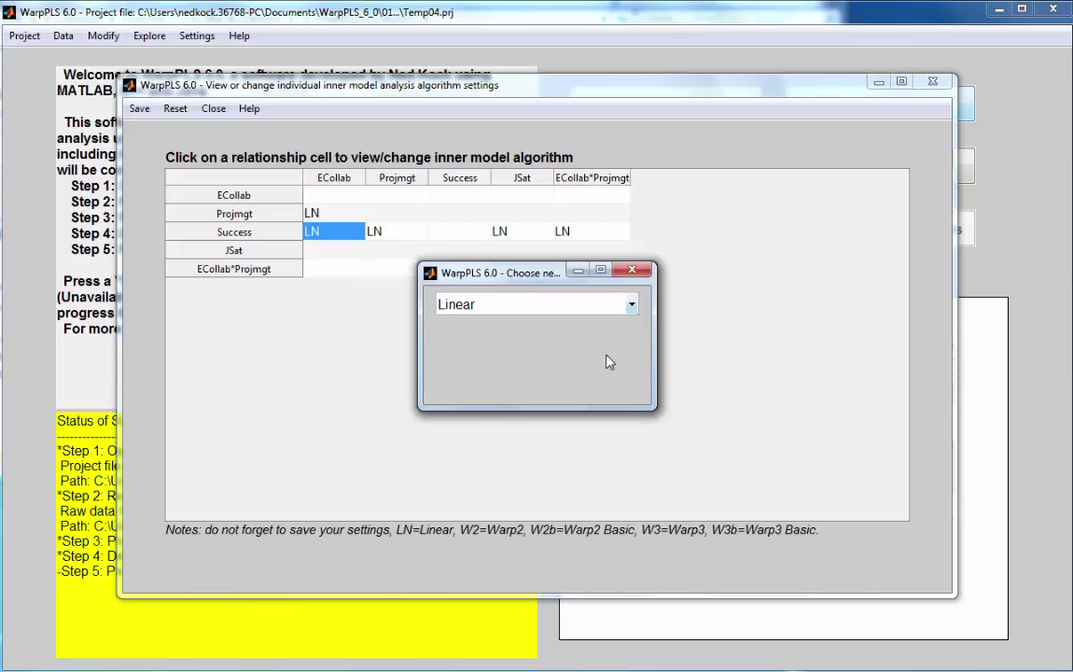
left_click(632, 305)
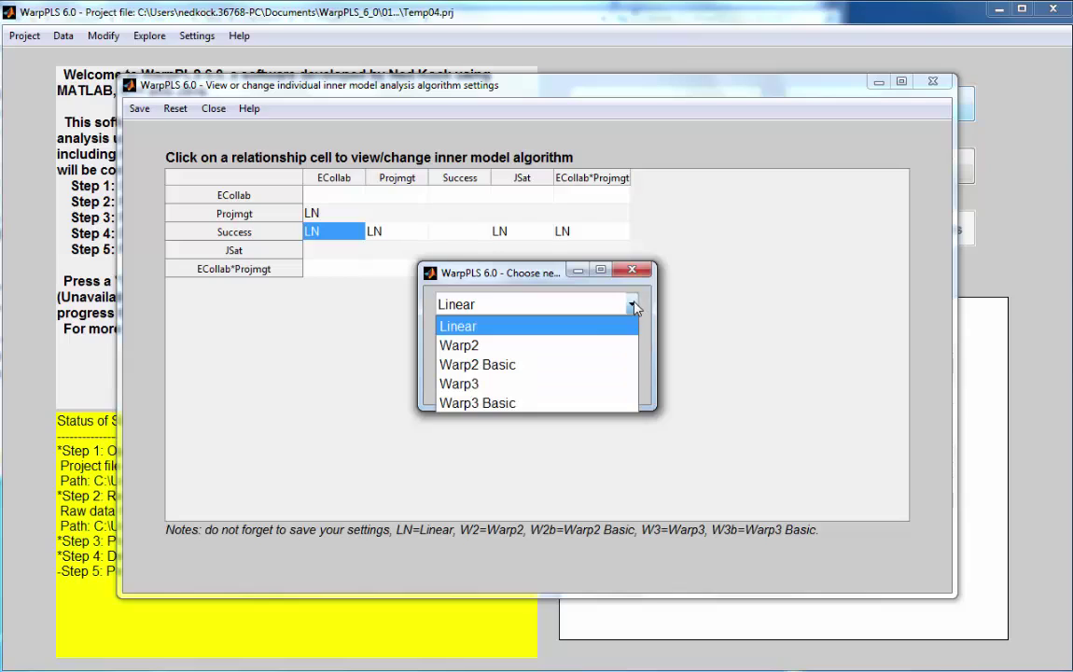
left_click(550, 384)
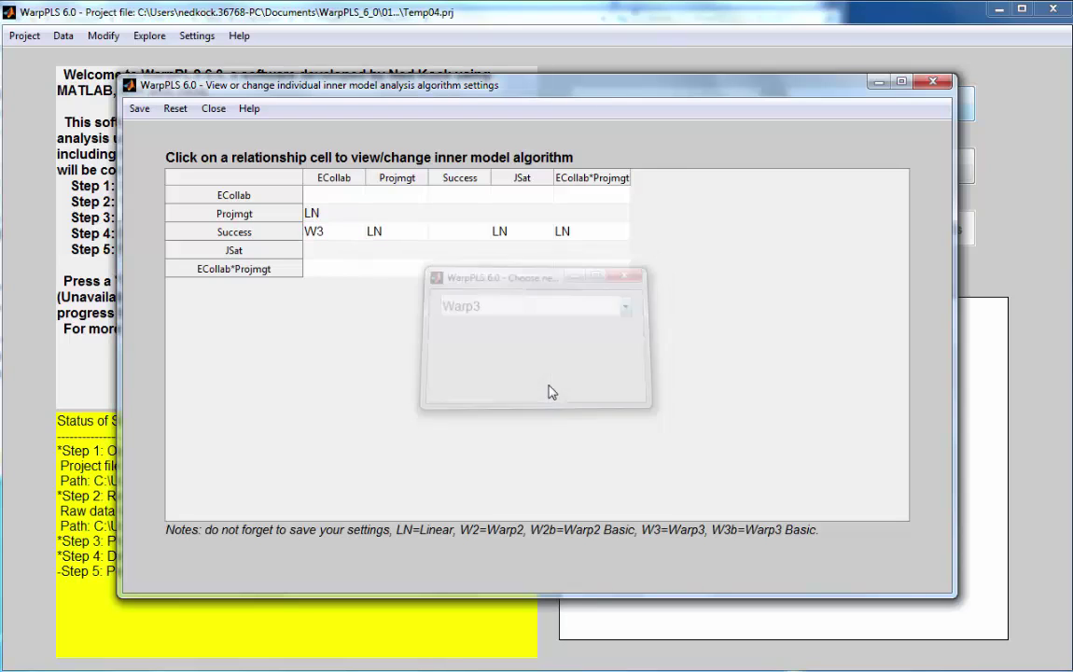
left_click(140, 110)
left_click(140, 129)
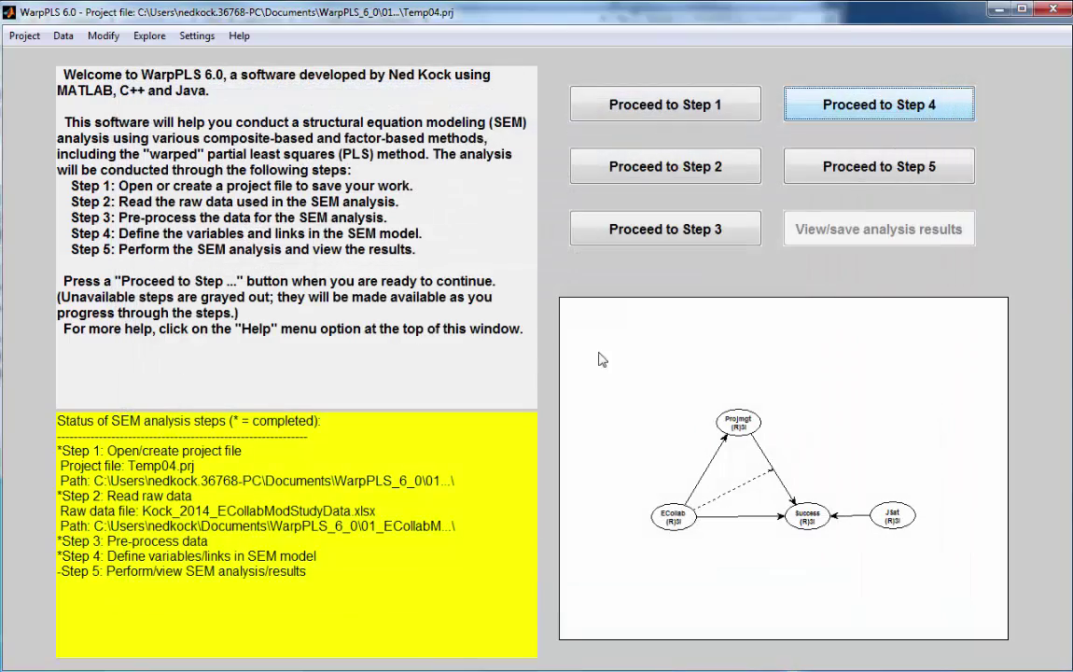
left_click(842, 166)
Re-run the SEM analysis and show the linear and nonlinear relationships among latent variables
left_click(747, 248)
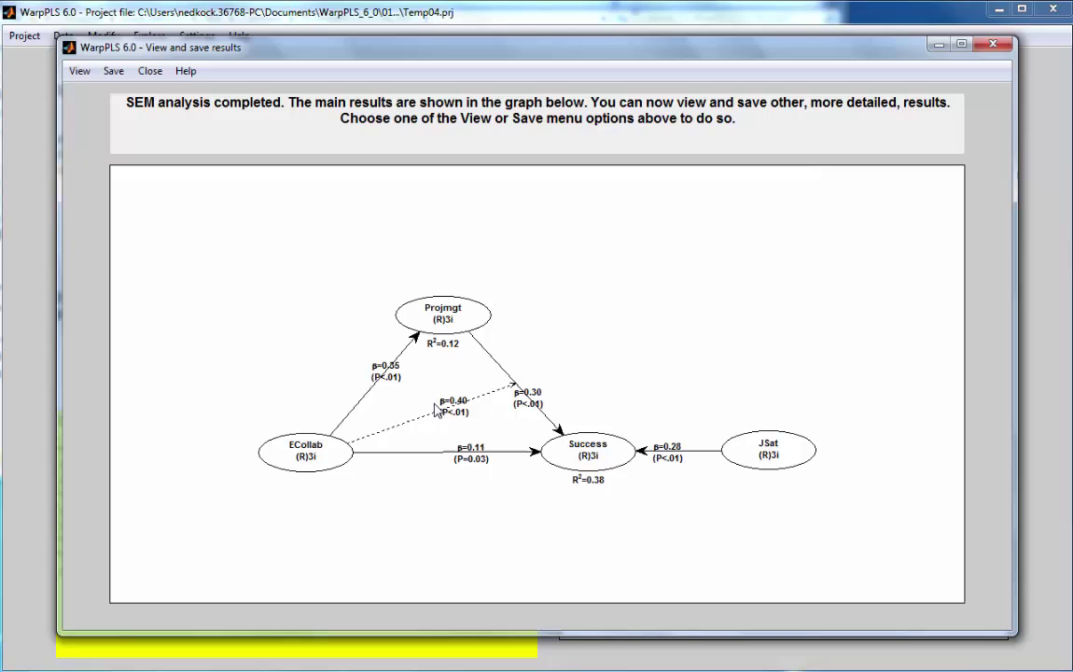
left_click(81, 72)
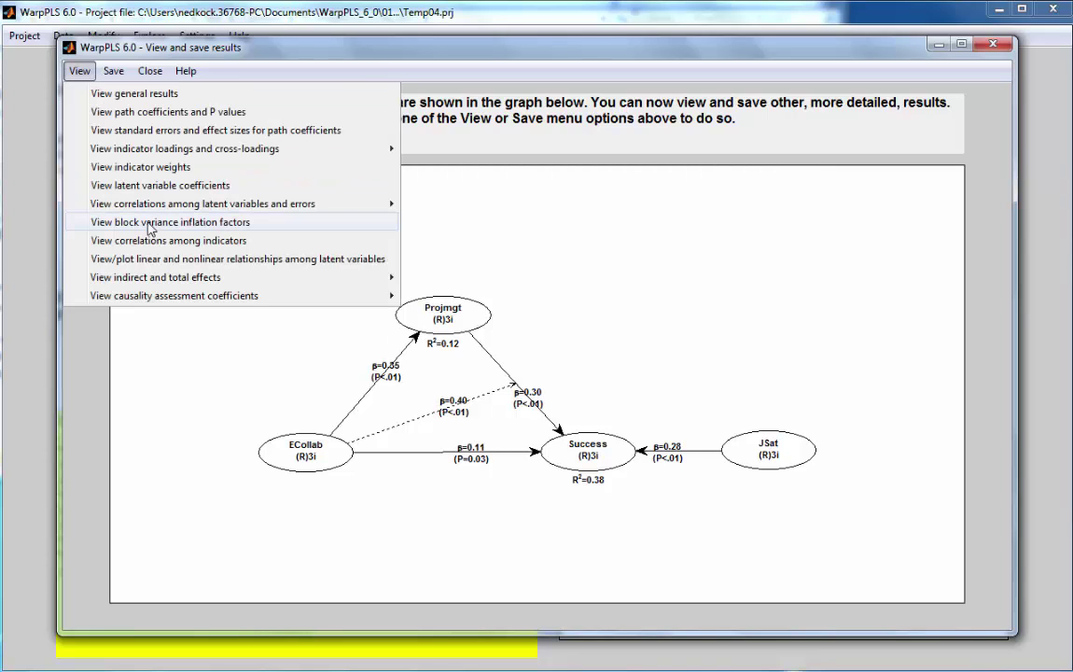
left_click(159, 263)
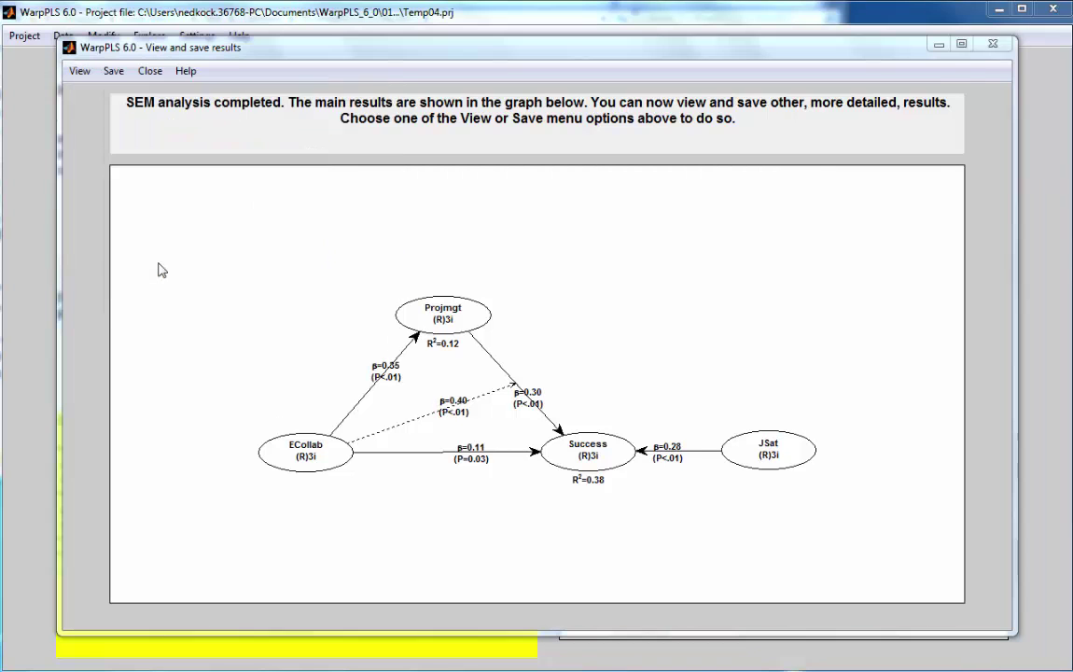
Plot the warped ECollab→Success curve and the focused low/high ECollab*Projmgt moderating graph, then close both
left_click(334, 235)
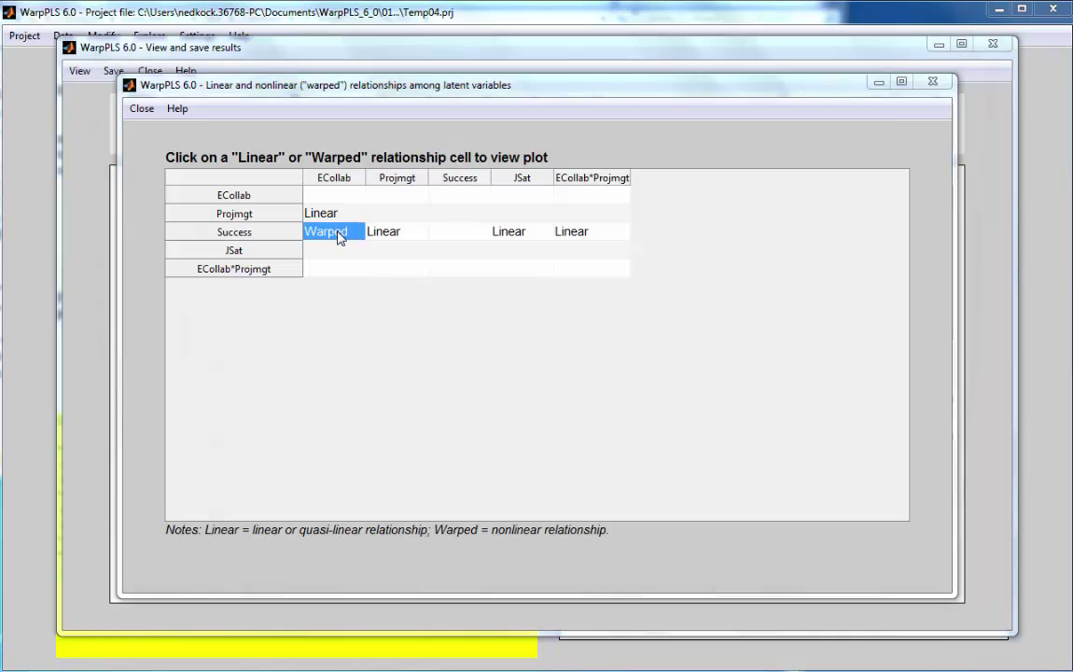
left_click(993, 45)
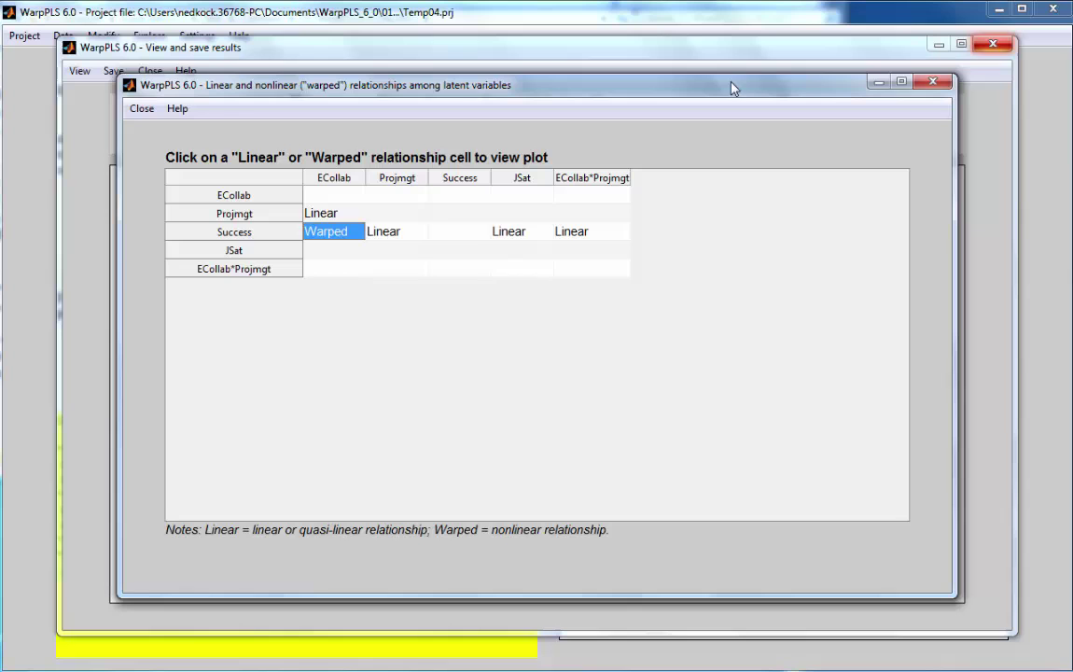
left_click(588, 237)
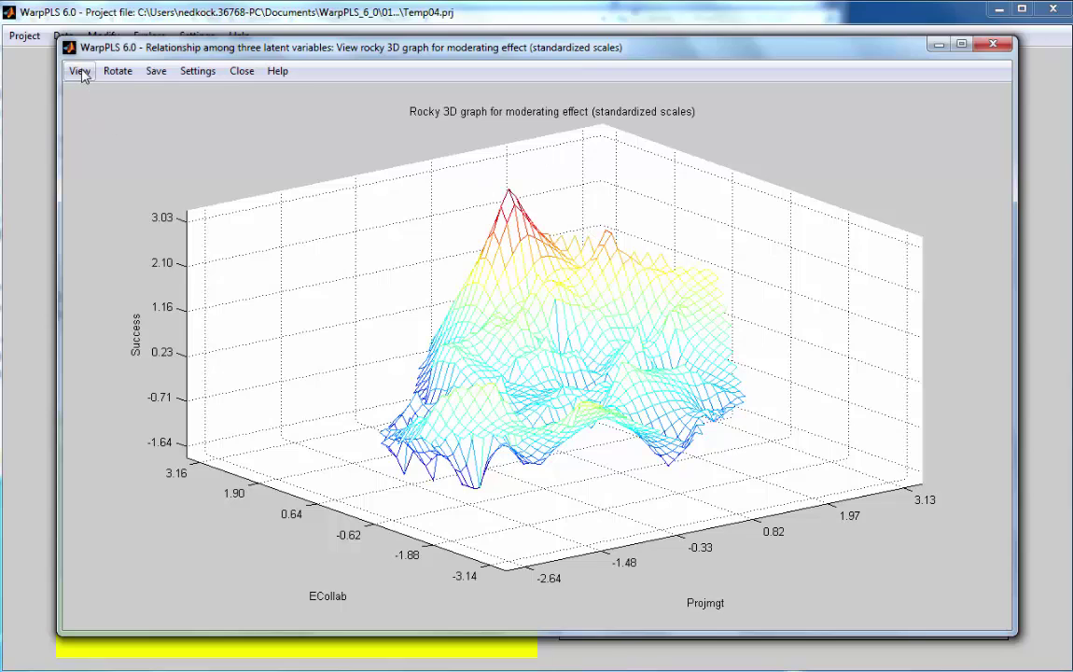
left_click(81, 72)
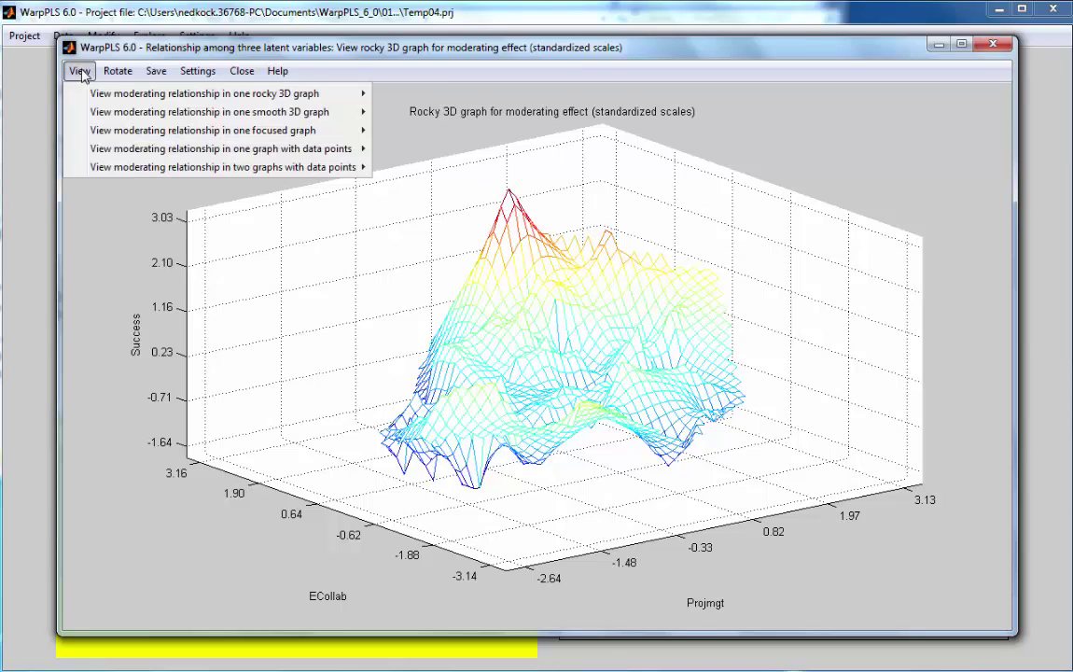
mouse_move(121, 122)
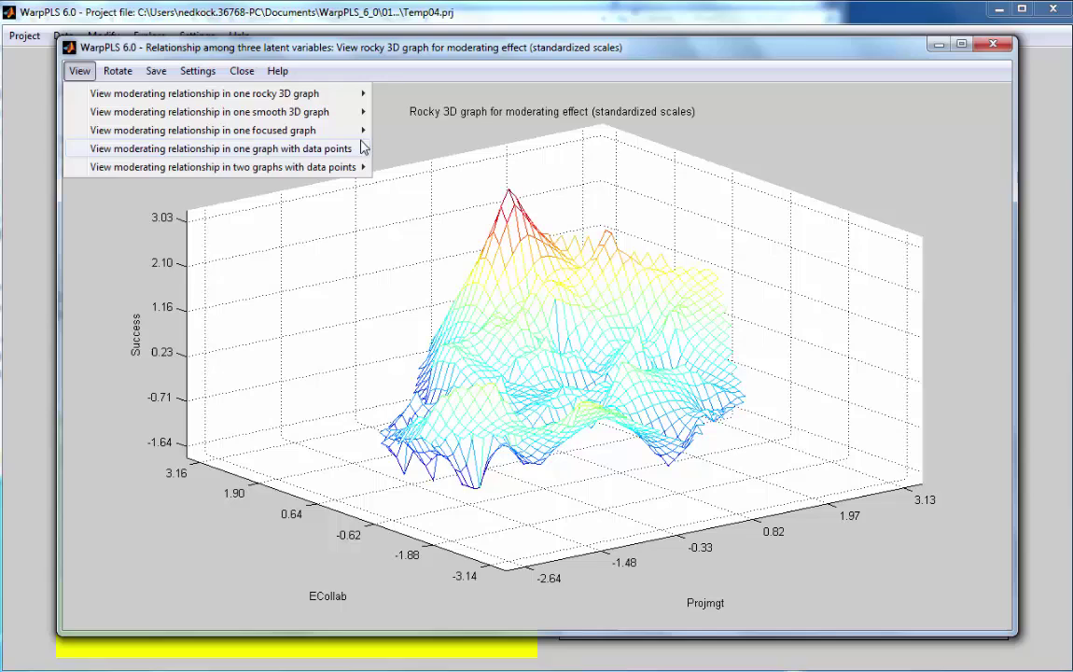
left_click(436, 136)
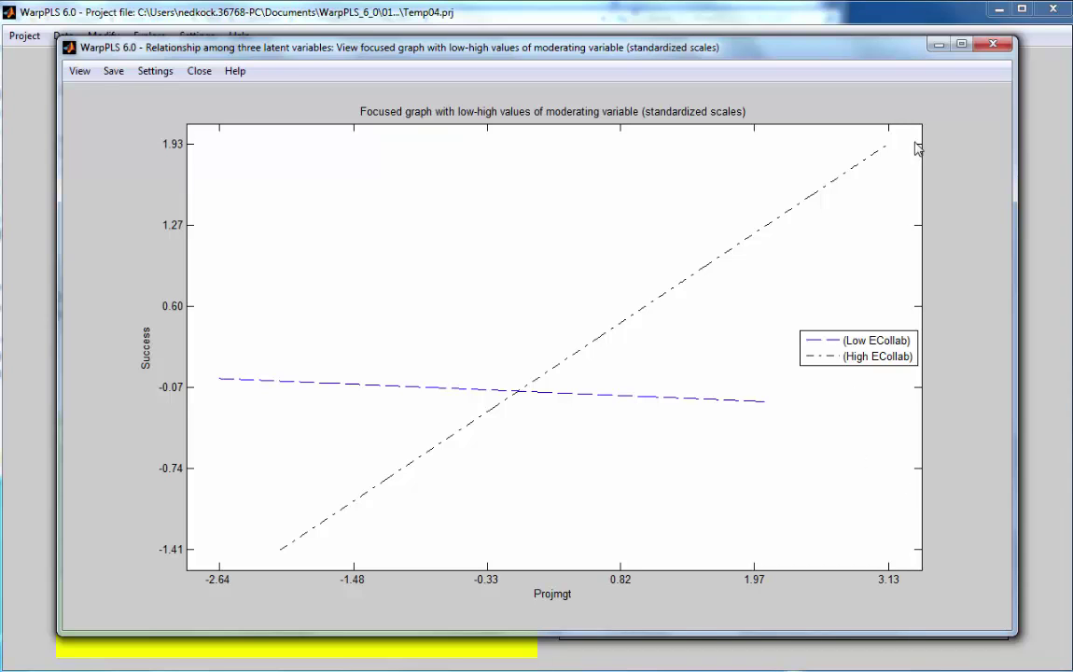
left_click(994, 47)
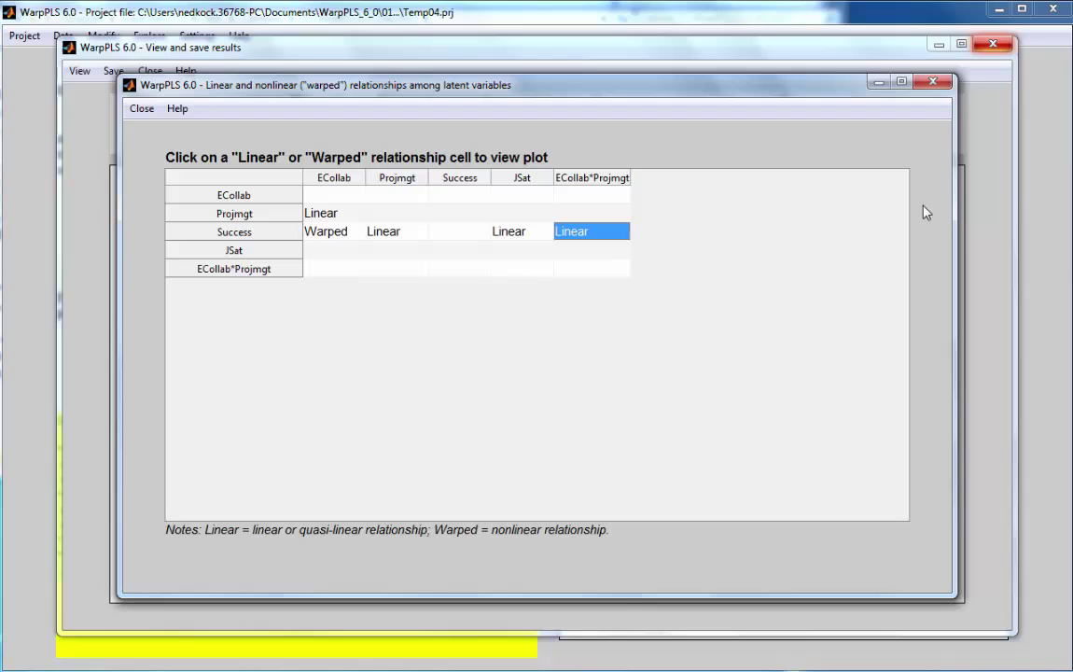
left_click(933, 82)
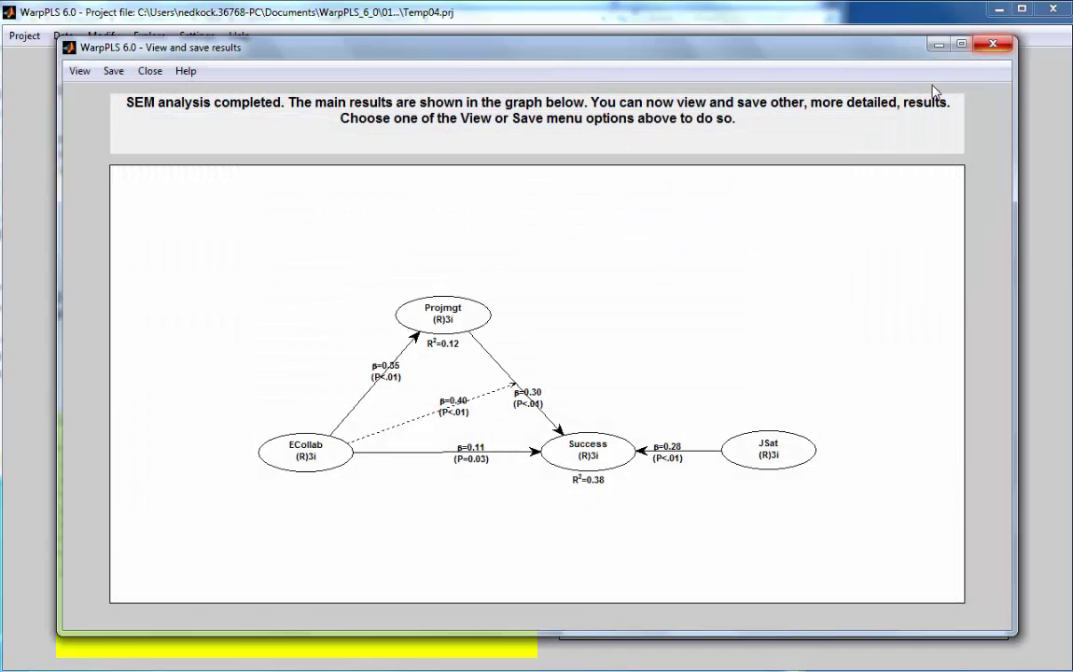